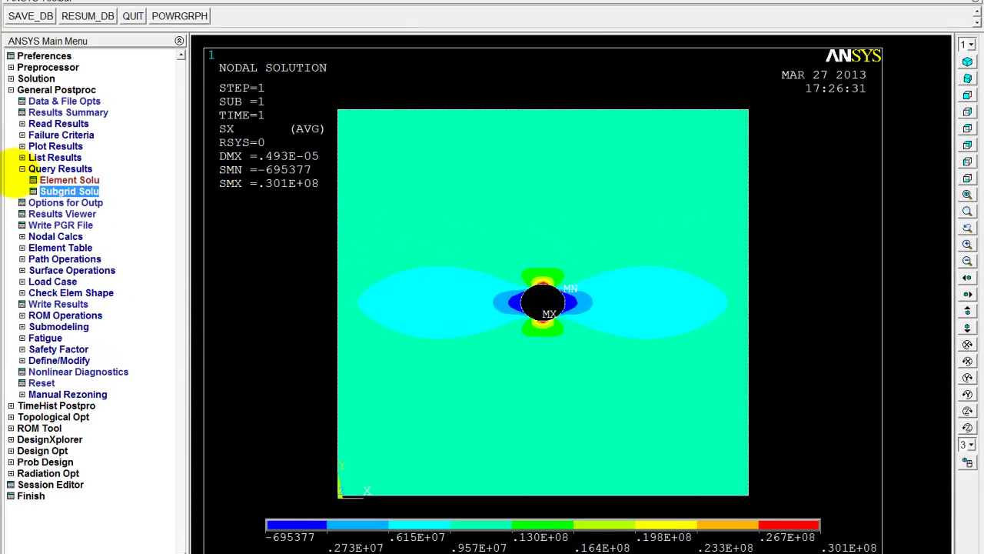
# Leave the General Postproc results, open the Preprocessor and plot the plate's elements.
pyautogui.click(21, 168)
pyautogui.click(10, 90)
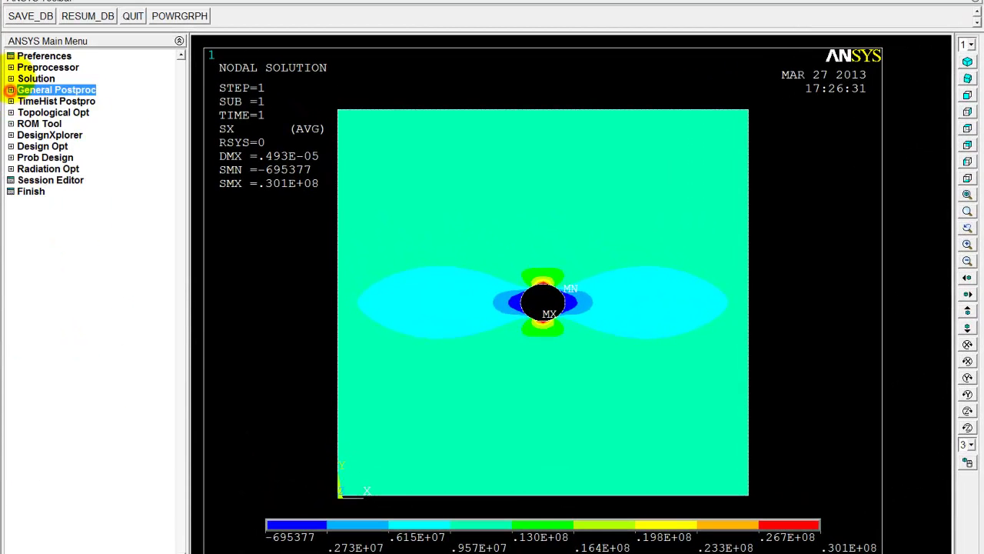
pyautogui.click(11, 67)
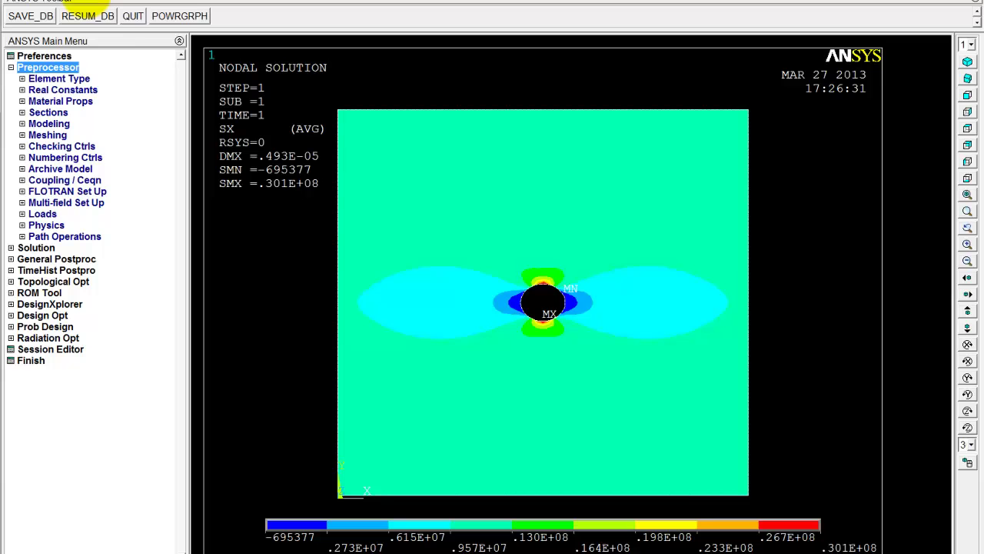
pyautogui.click(96, 2)
pyautogui.click(127, 81)
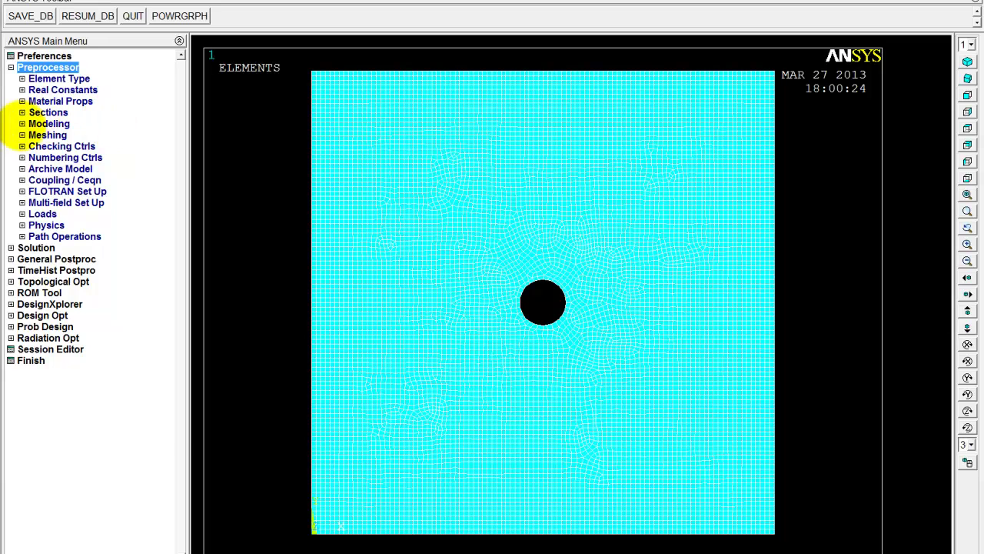
# Clear the existing mesh from all areas of the plate with the MeshTool and dismiss the warning.
pyautogui.click(22, 123)
pyautogui.click(21, 123)
pyautogui.click(22, 135)
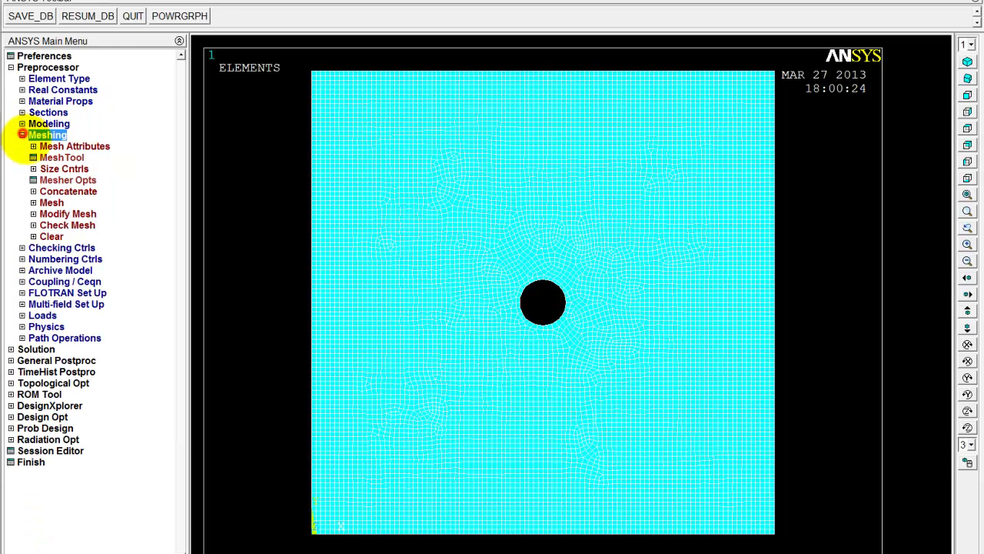
pyautogui.click(33, 147)
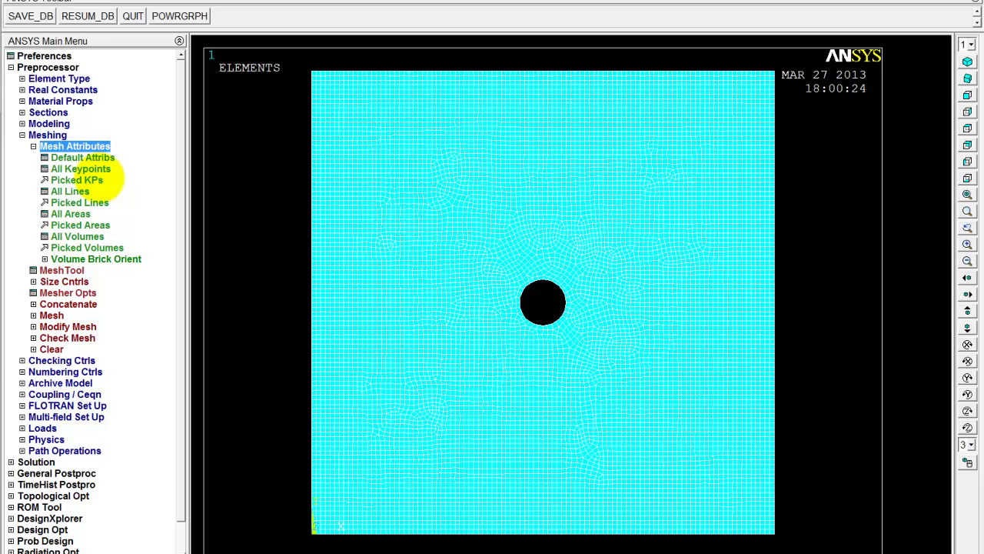
pyautogui.click(33, 146)
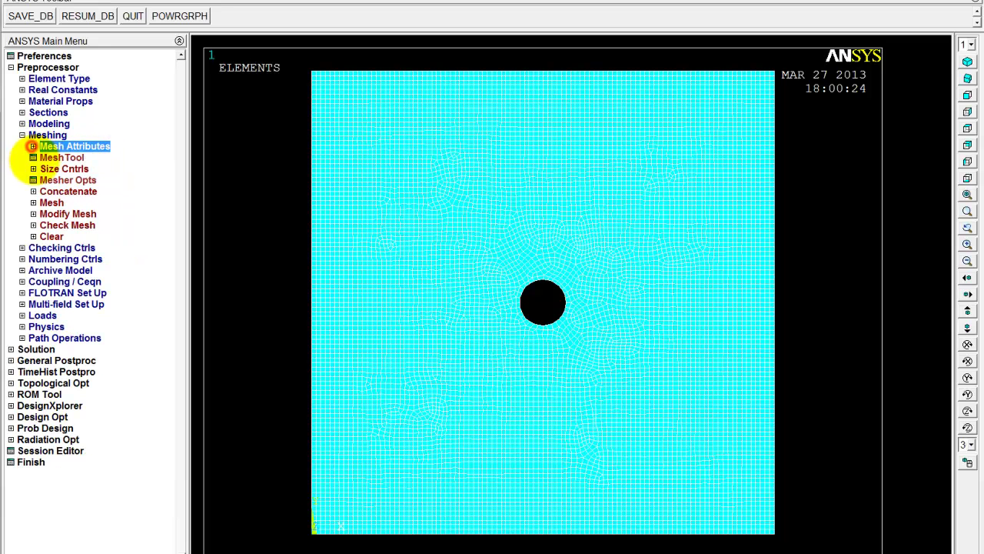
pyautogui.click(62, 157)
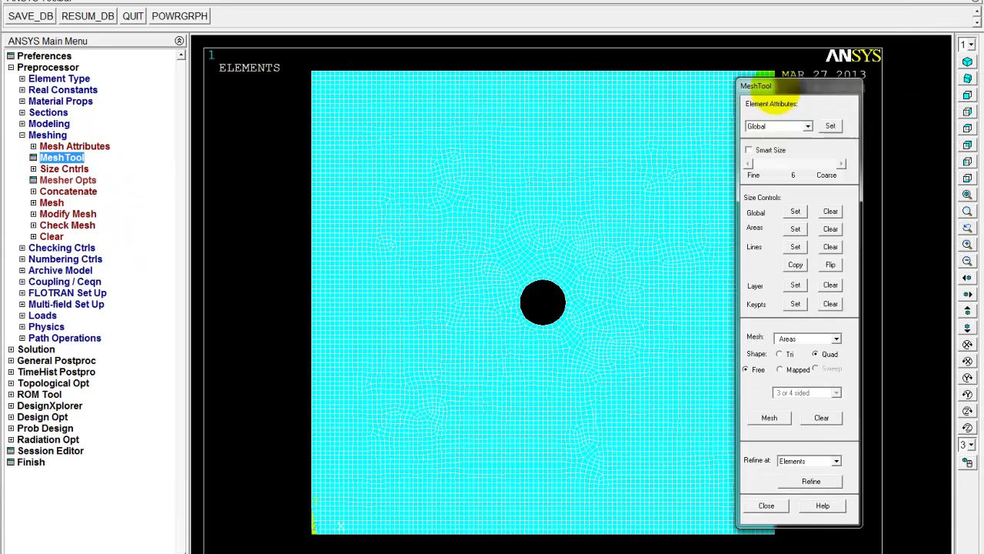
pyautogui.moveTo(771, 88); pyautogui.dragTo(735, 77)
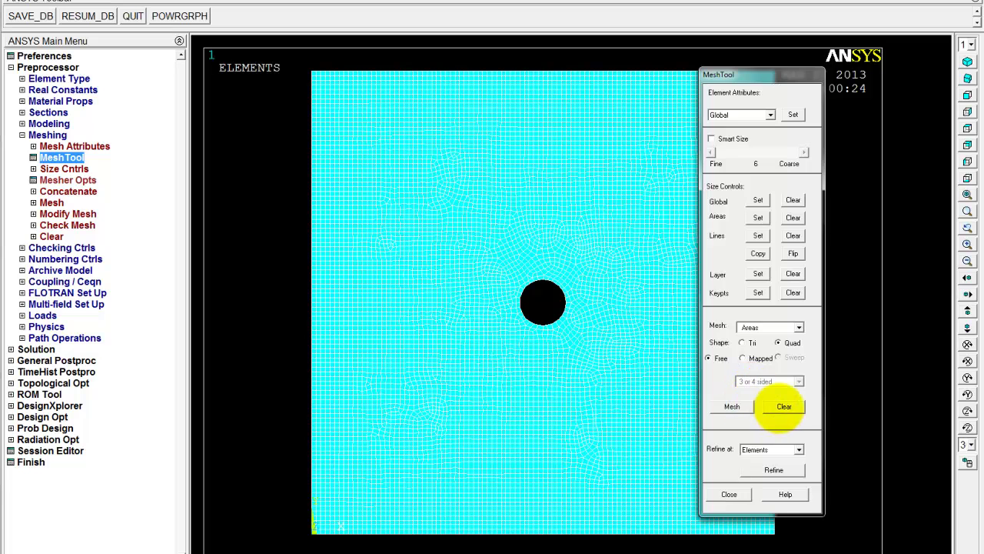
pyautogui.click(784, 406)
pyautogui.click(19, 489)
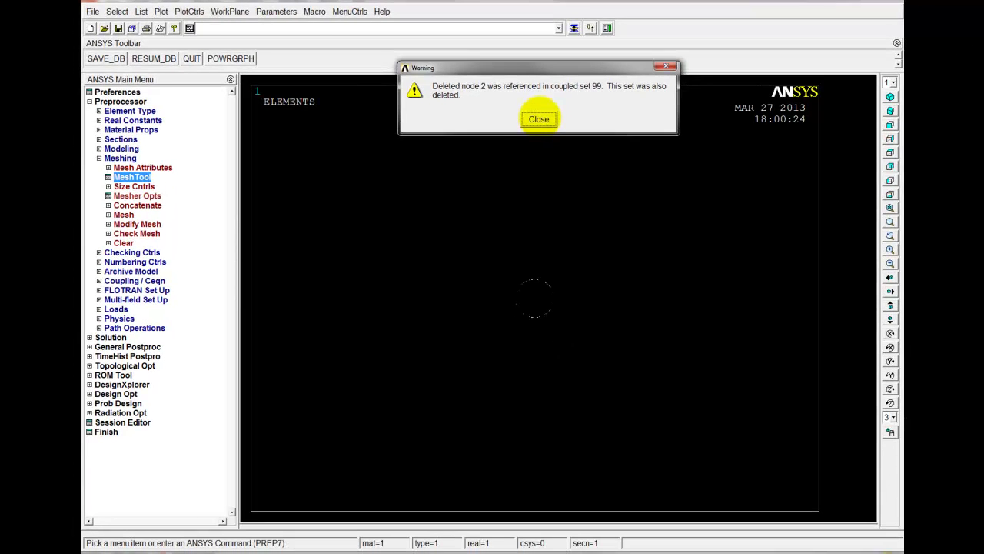
pyautogui.click(539, 119)
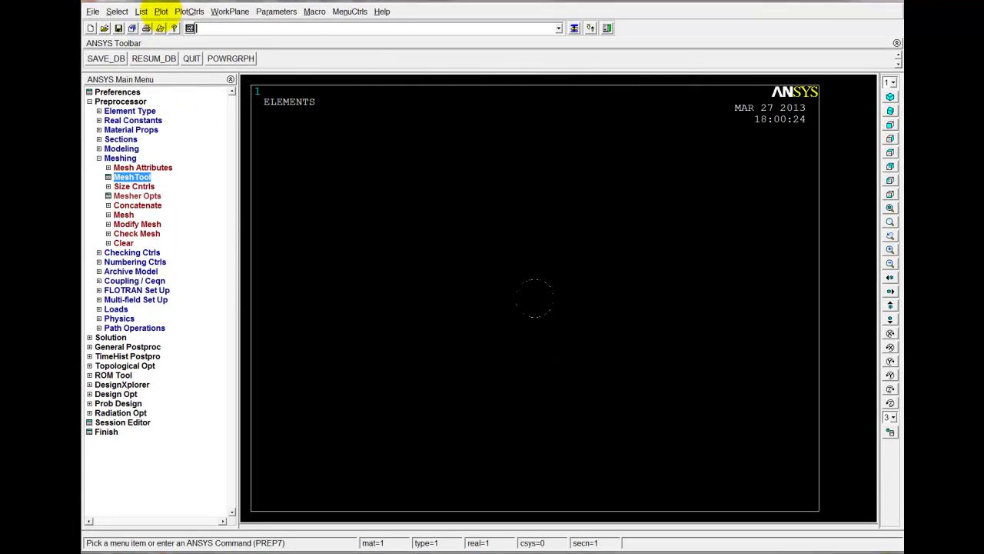
# Plot the model's areas and expand the Boolean Divide operations under Modeling.
pyautogui.click(161, 11)
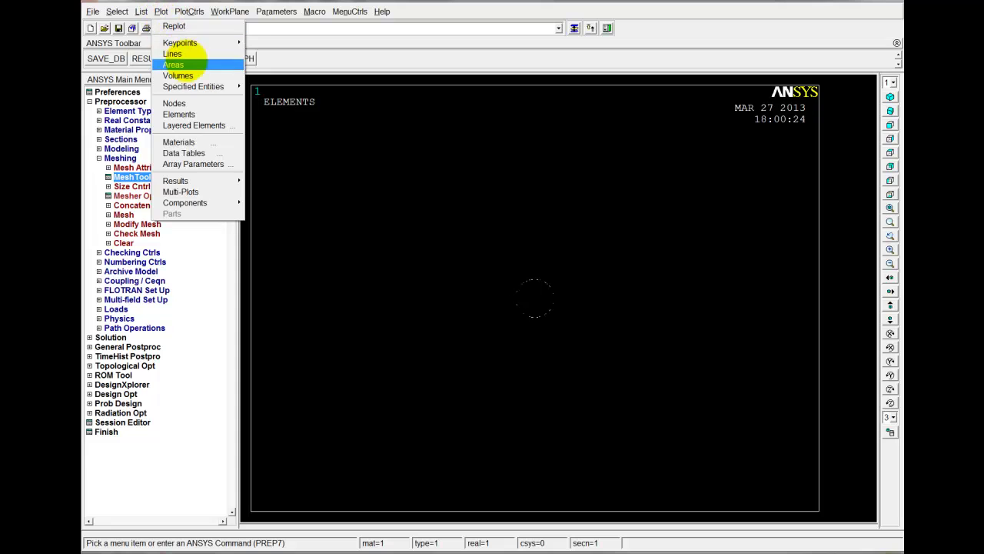
pyautogui.click(191, 60)
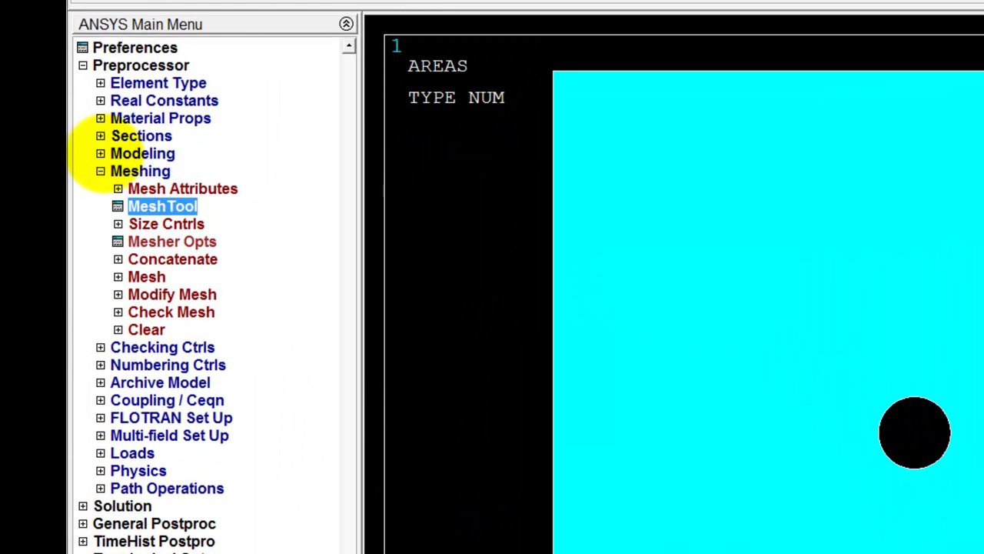
pyautogui.click(99, 149)
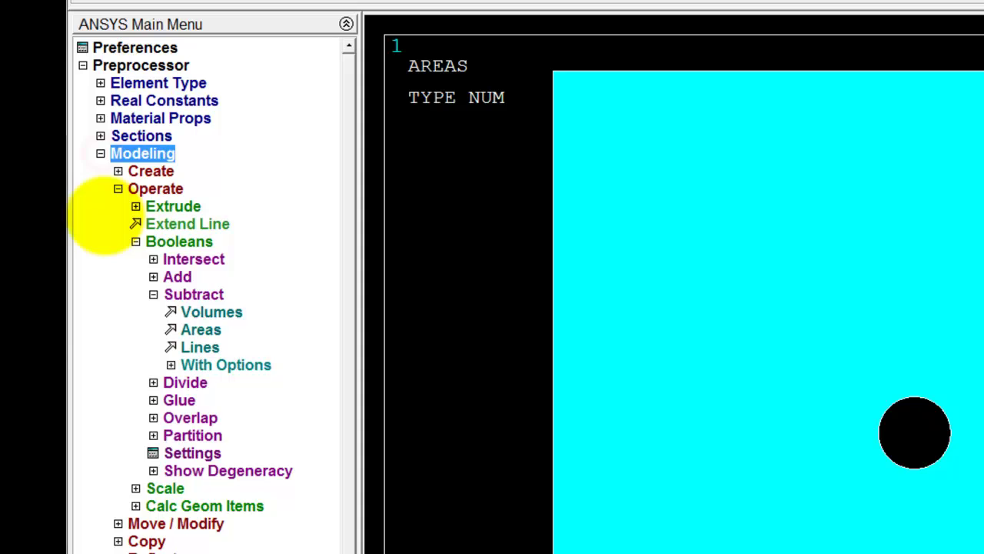
pyautogui.click(136, 241)
pyautogui.click(136, 241)
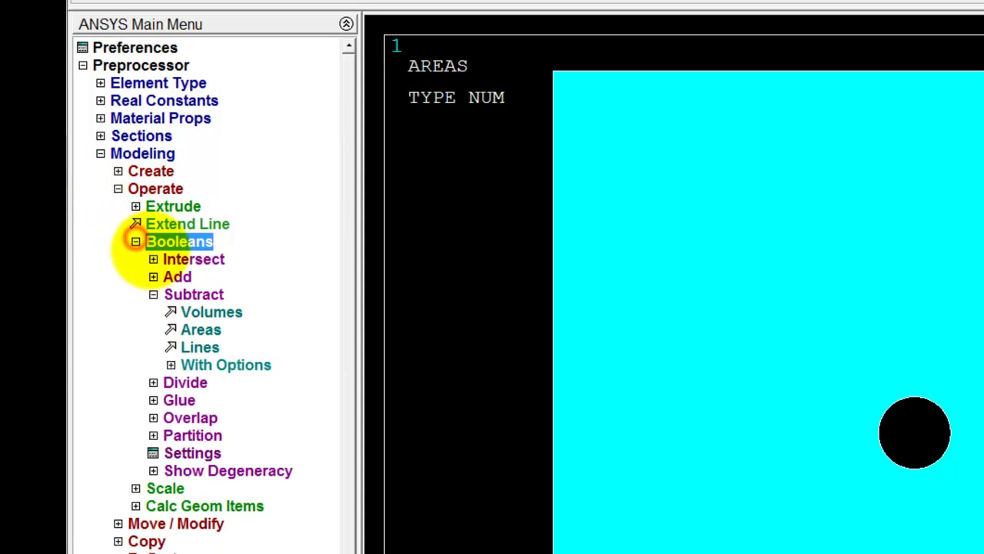
pyautogui.click(153, 295)
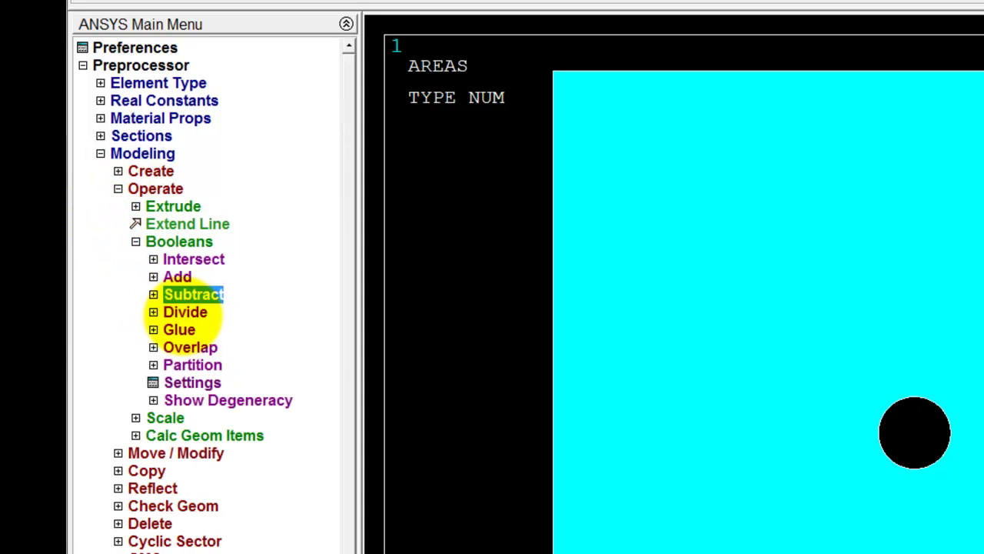
pyautogui.click(185, 312)
pyautogui.click(154, 312)
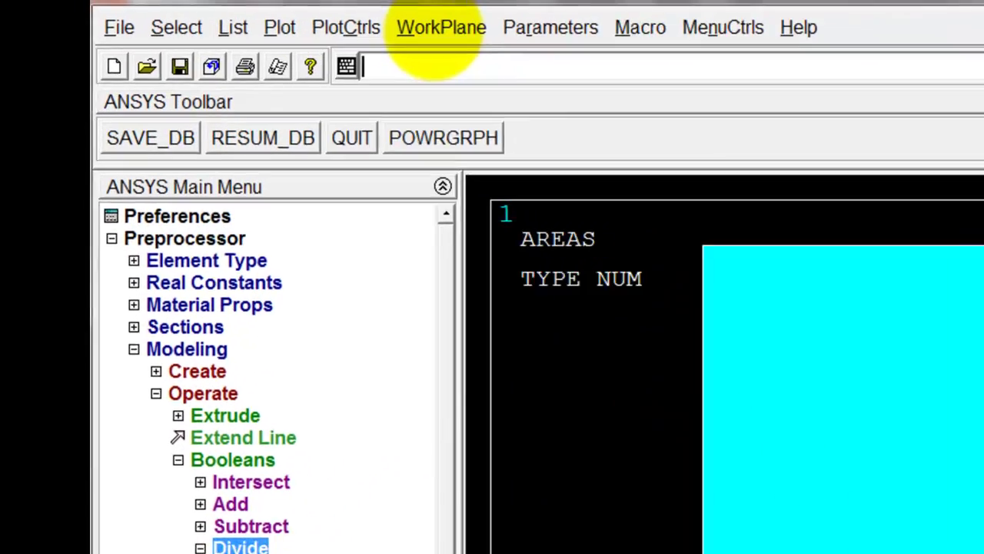
# Display the working plane and, with the lines plotted, offset its origin to the keypoint at the top of the hole.
pyautogui.click(224, 12)
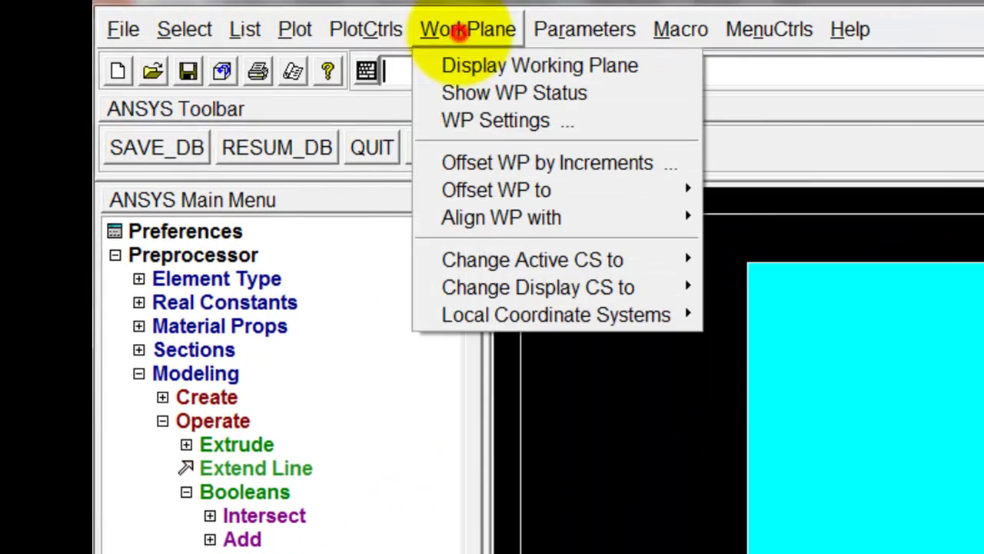
pyautogui.click(469, 66)
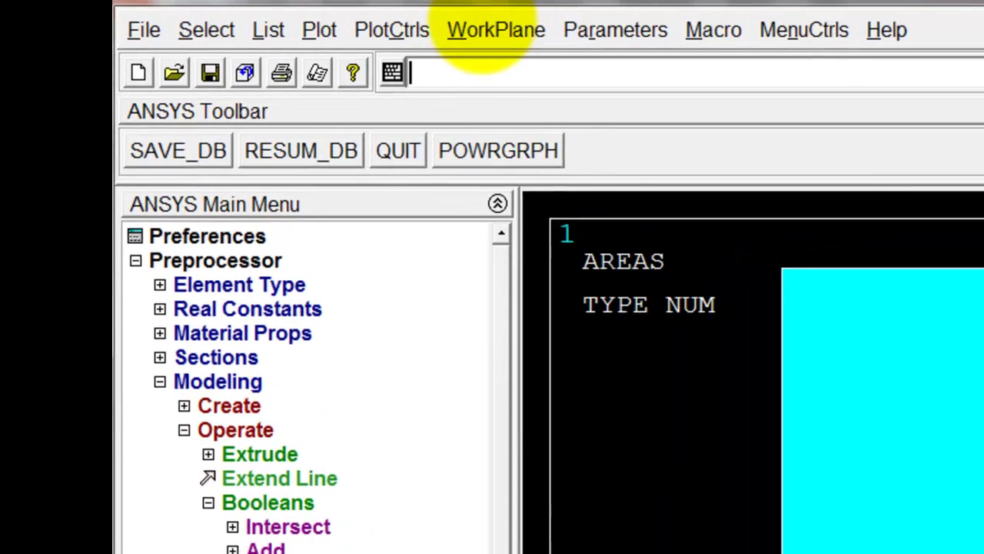
pyautogui.click(224, 11)
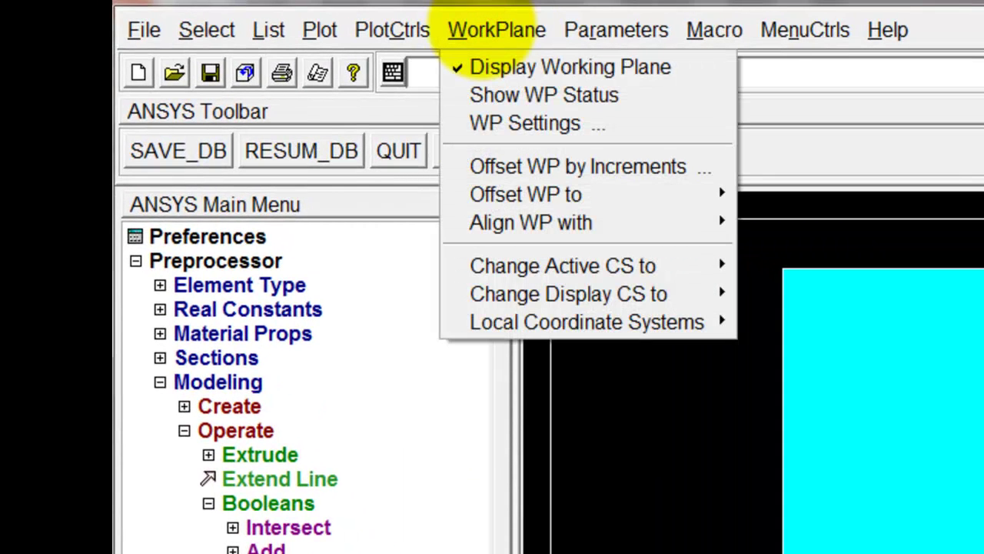
pyautogui.moveTo(604, 195)
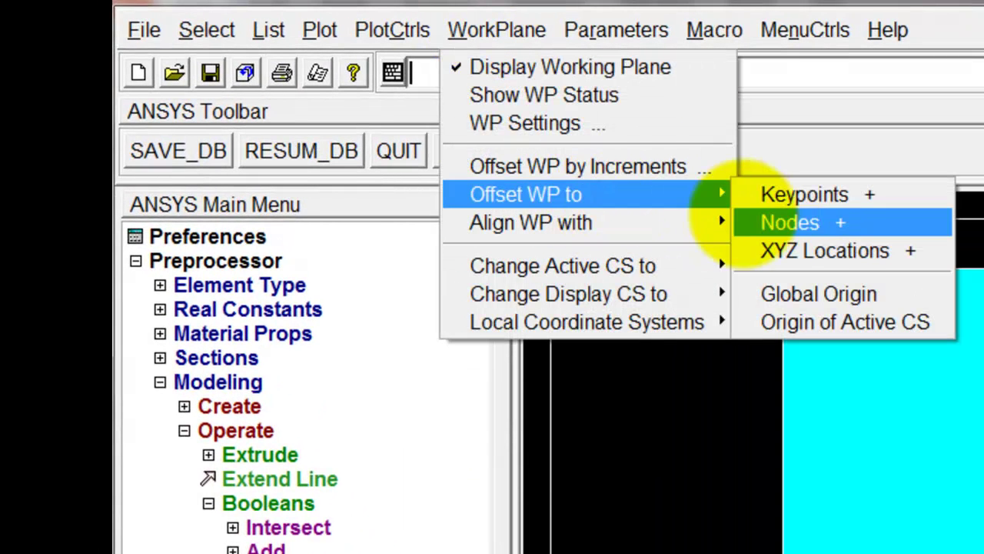
pyautogui.click(803, 194)
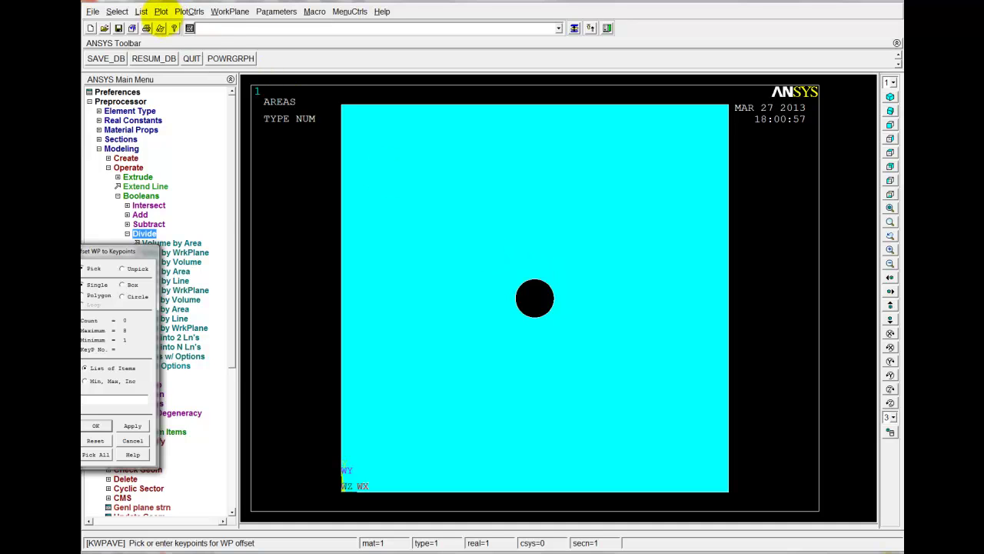
pyautogui.click(160, 11)
pyautogui.click(174, 54)
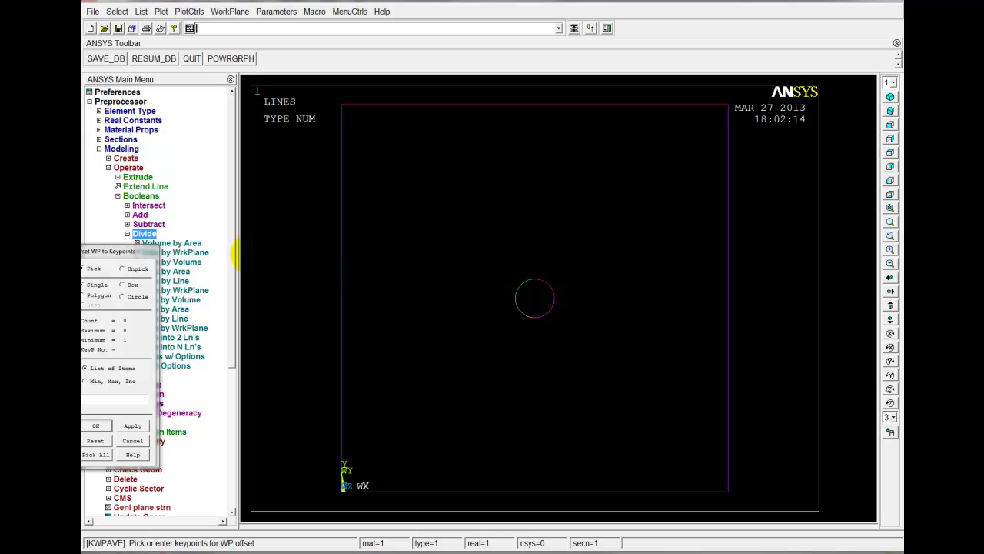
pyautogui.moveTo(115, 250); pyautogui.dragTo(213, 229)
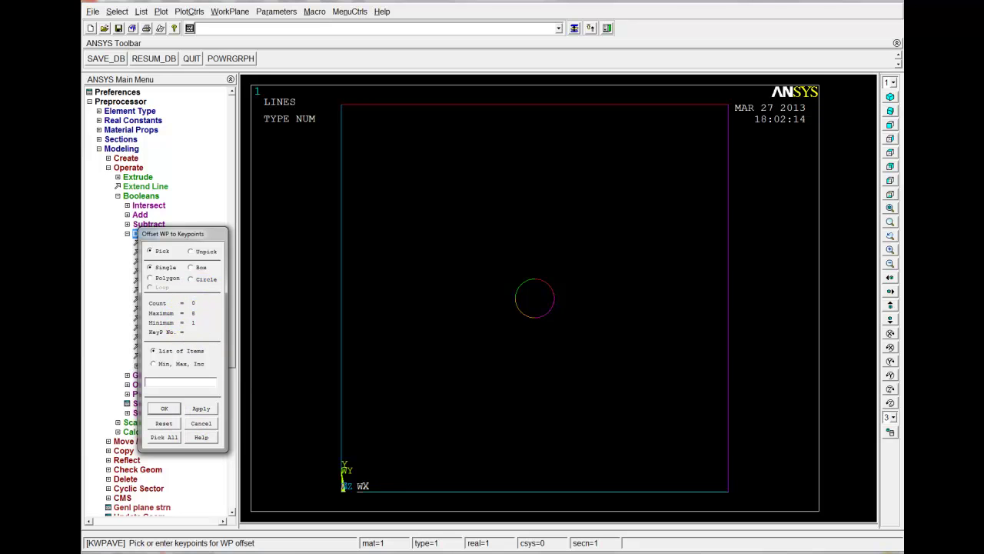
pyautogui.click(535, 279)
pyautogui.click(164, 408)
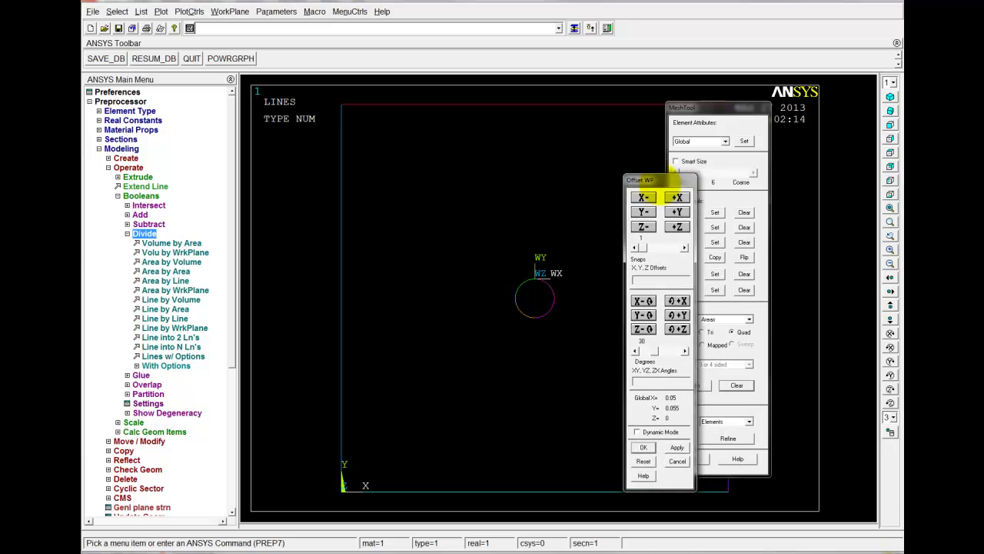
# Close the MeshTool and rotate the working plane by 90 degrees about its positive Y axis.
pyautogui.moveTo(702, 107); pyautogui.dragTo(716, 106)
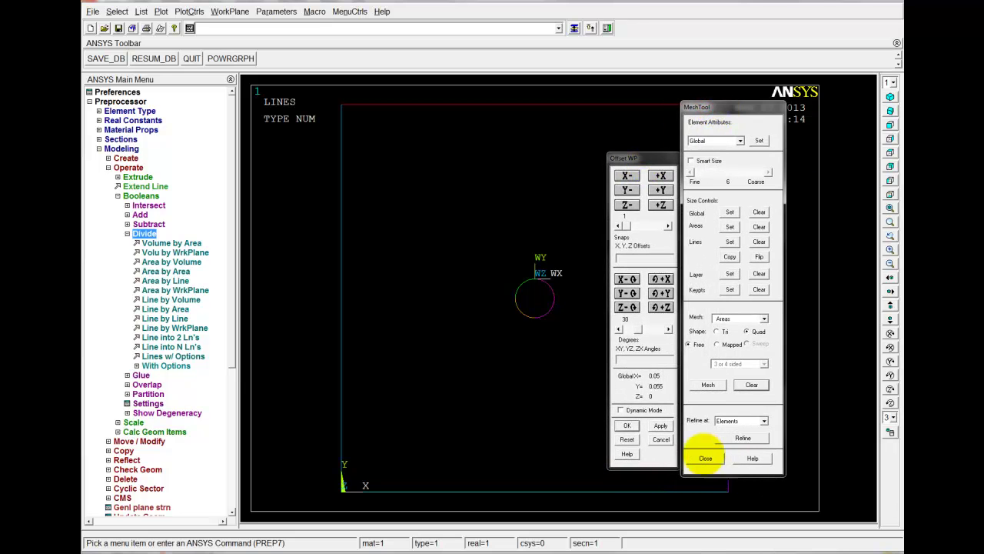
pyautogui.click(705, 457)
pyautogui.moveTo(635, 159); pyautogui.dragTo(647, 155)
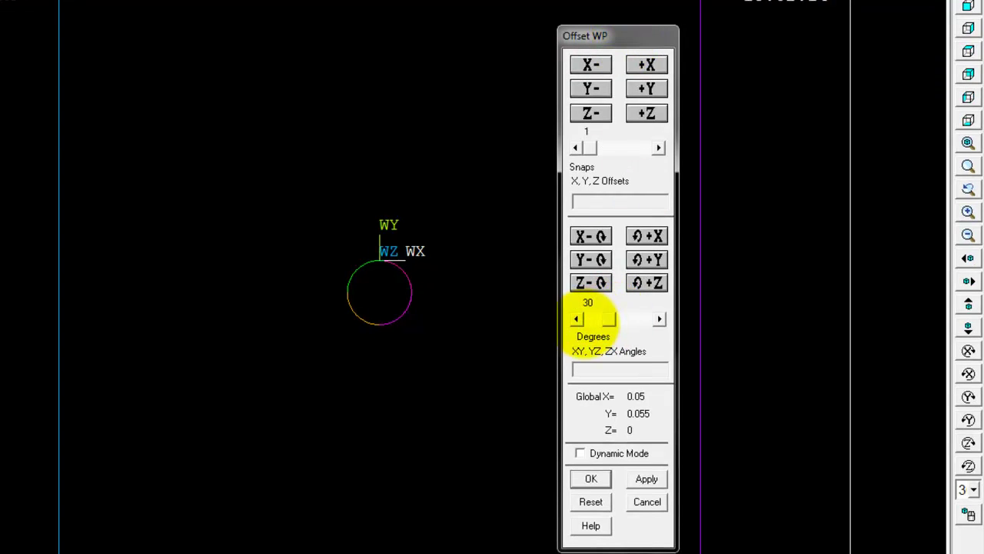
pyautogui.moveTo(621, 325); pyautogui.dragTo(653, 319)
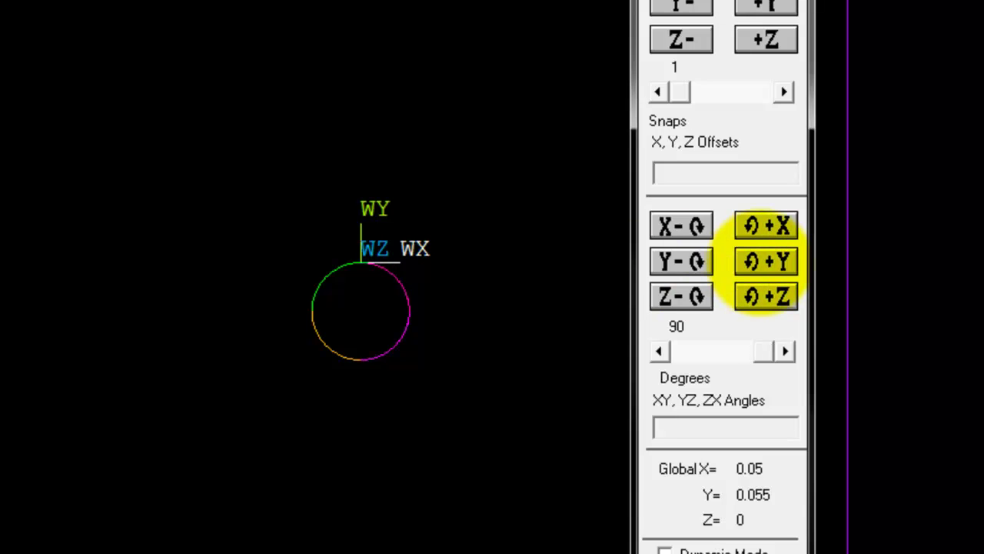
pyautogui.click(763, 262)
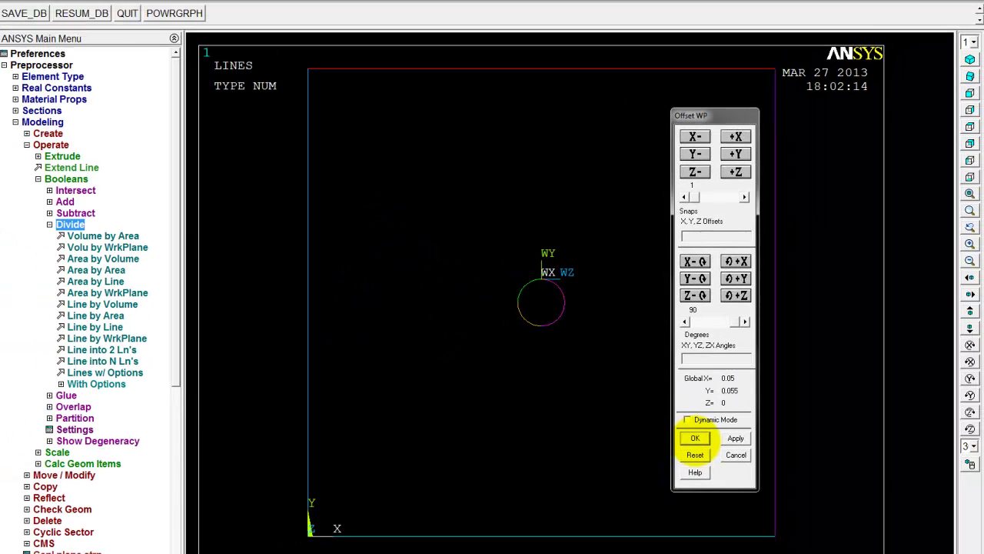
pyautogui.click(688, 523)
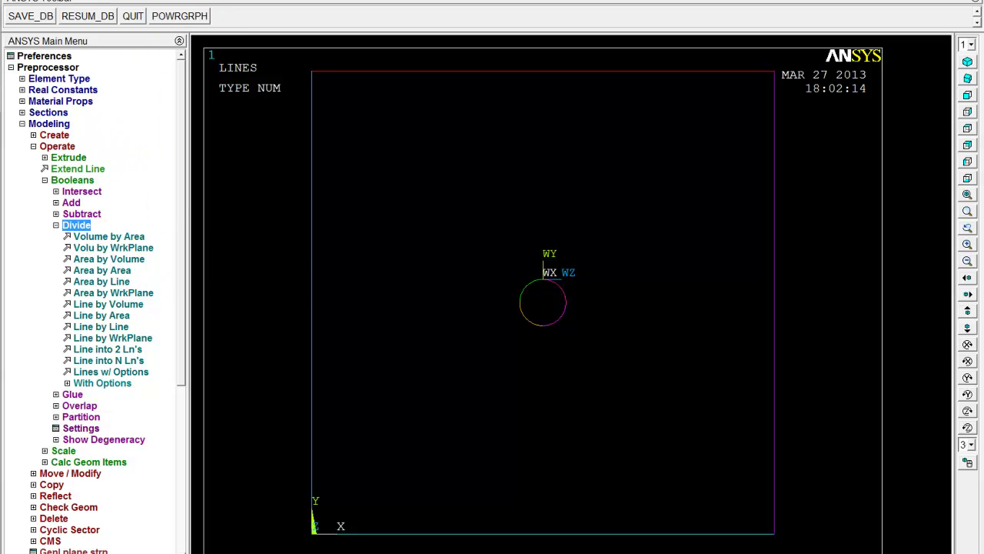
# Plot the areas again and divide the plate area by the working plane.
pyautogui.click(98, 1)
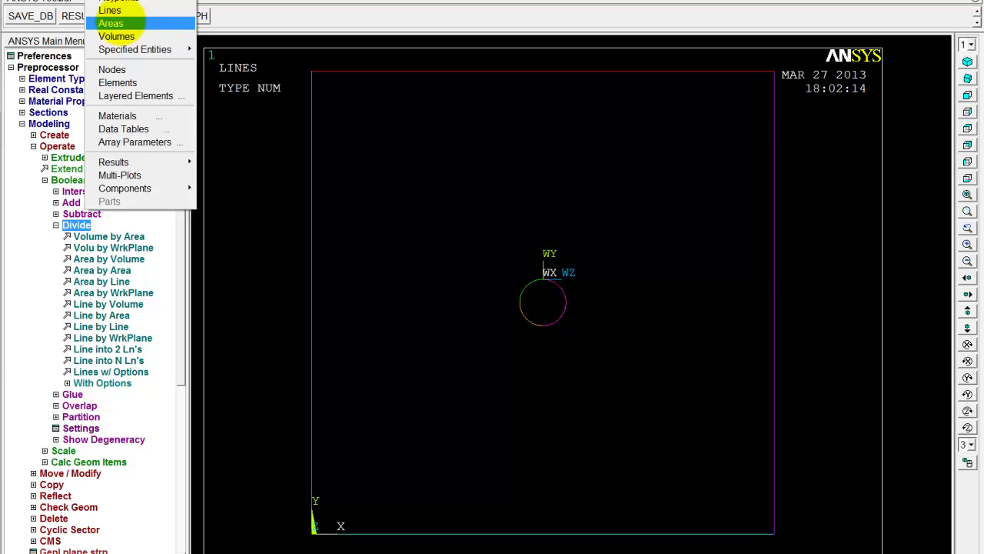
pyautogui.click(111, 23)
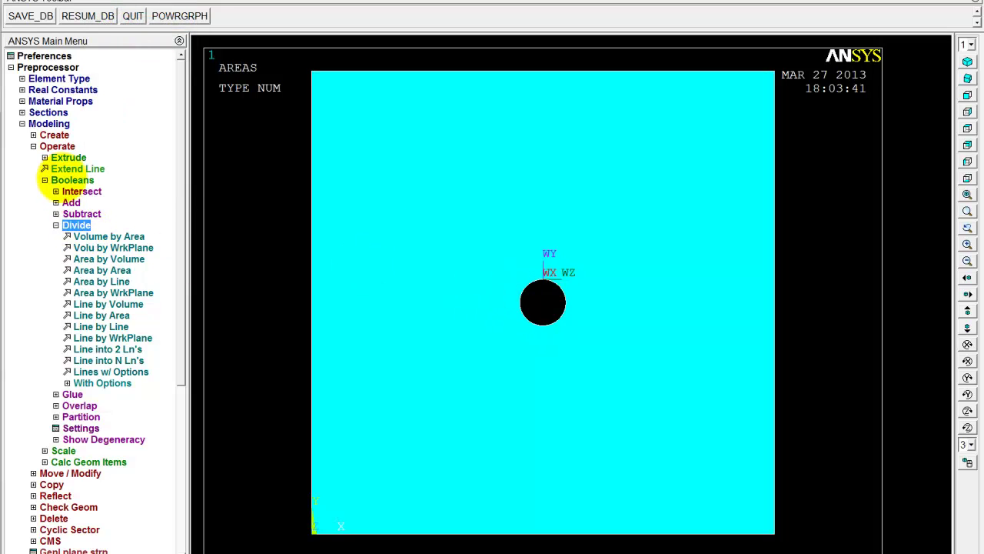
pyautogui.click(79, 224)
pyautogui.click(78, 224)
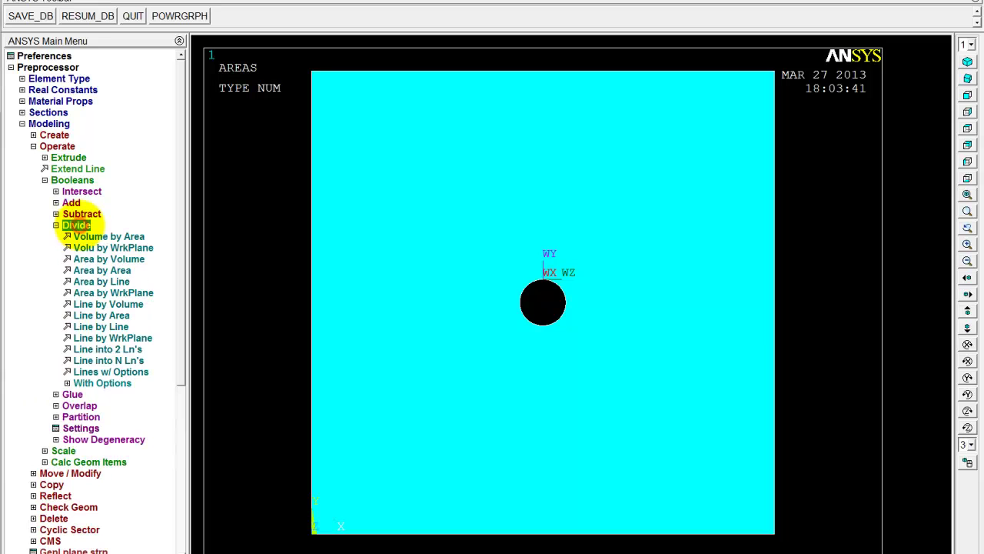
pyautogui.click(112, 292)
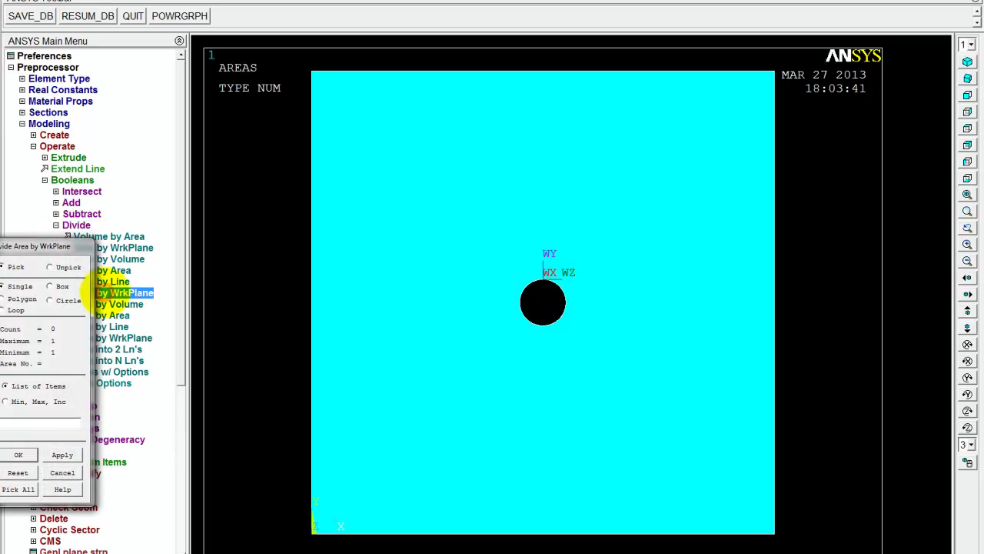
pyautogui.click(544, 421)
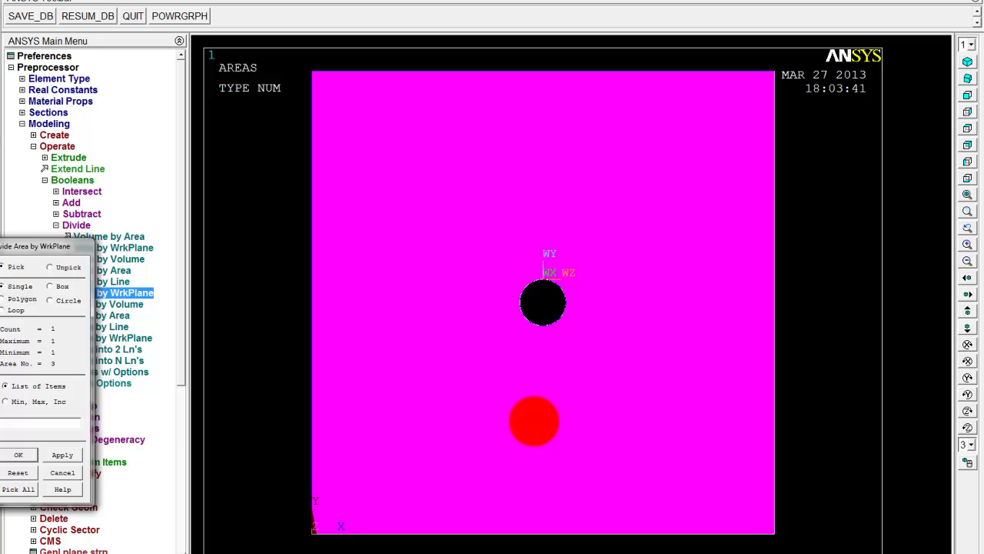
pyautogui.click(19, 455)
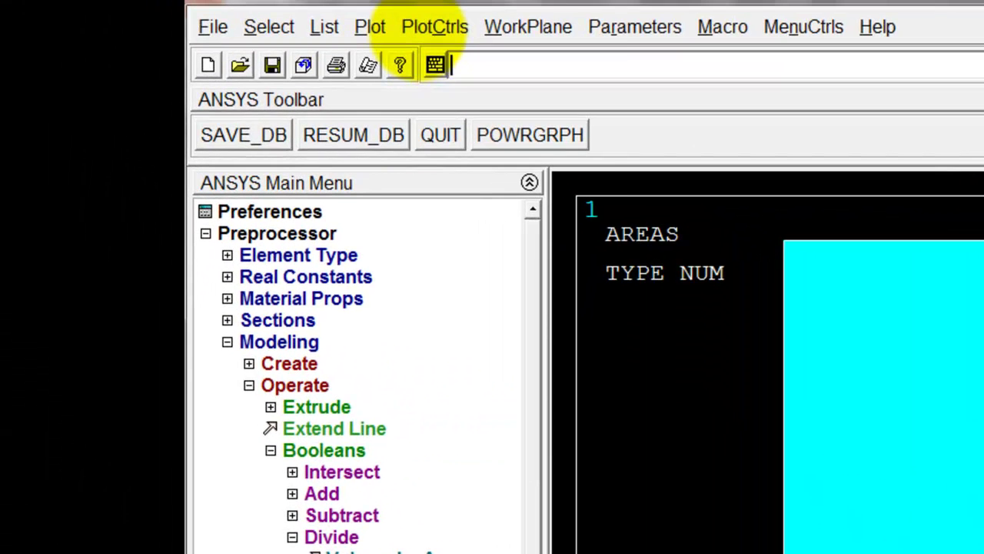
# Turn on area numbers in the plot numbering controls and replot the divided plate.
pyautogui.click(433, 26)
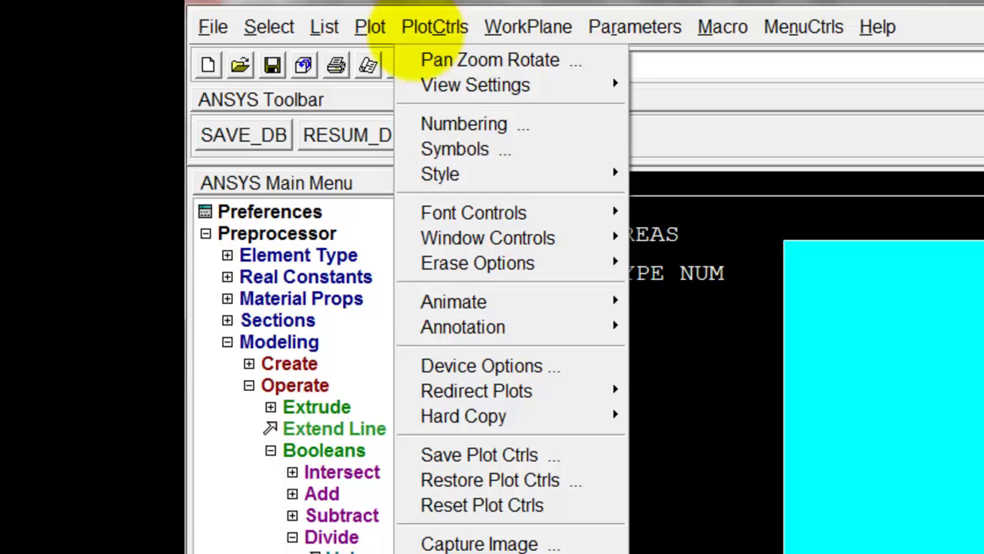
pyautogui.click(456, 125)
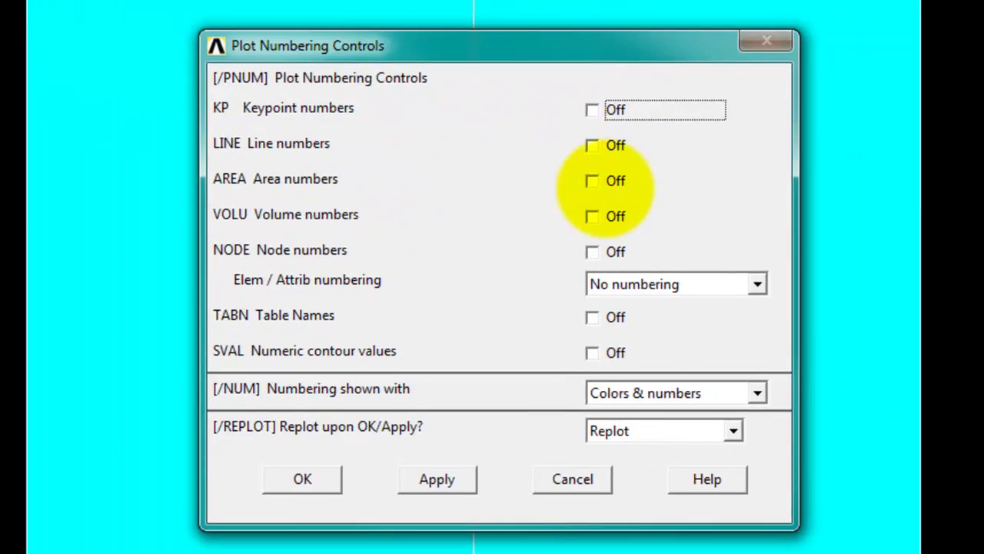
pyautogui.click(594, 181)
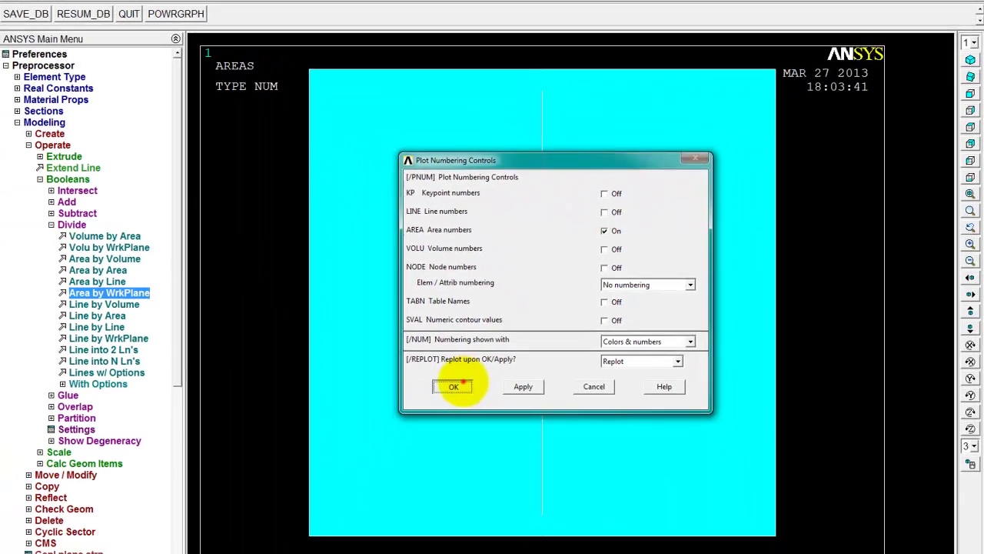
pyautogui.click(302, 478)
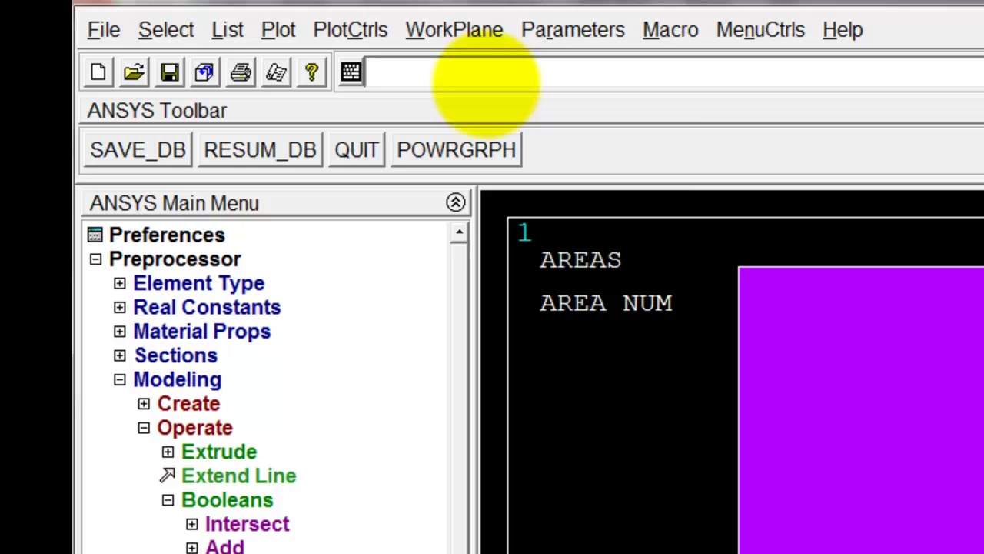
# Align the working plane with Global Cartesian, replot the model, and turn off the working plane display.
pyautogui.click(448, 31)
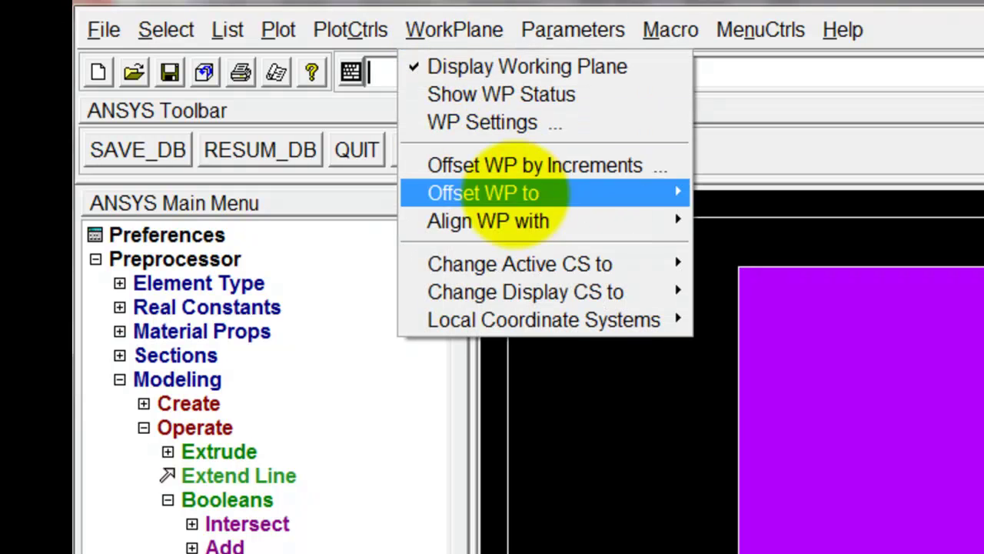
pyautogui.moveTo(532, 219)
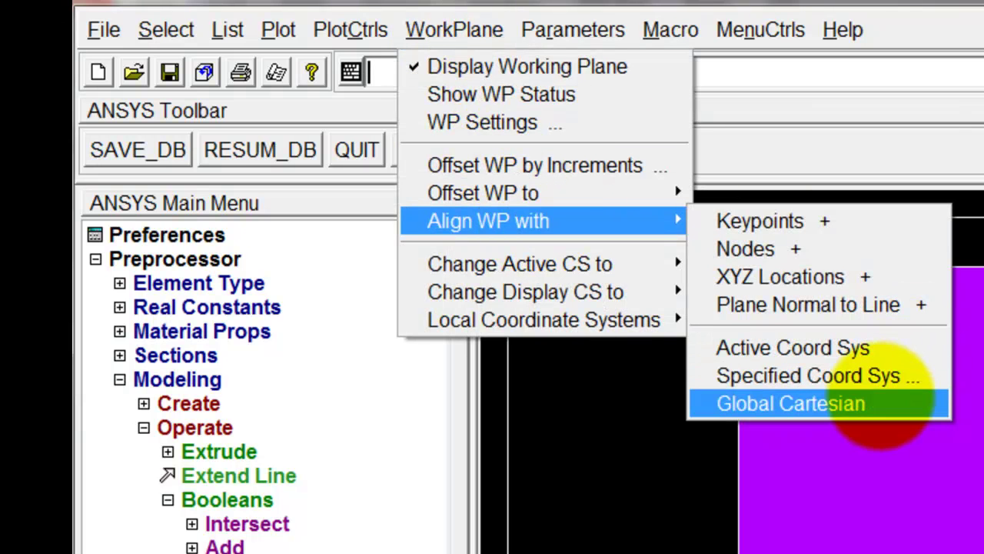
pyautogui.click(869, 404)
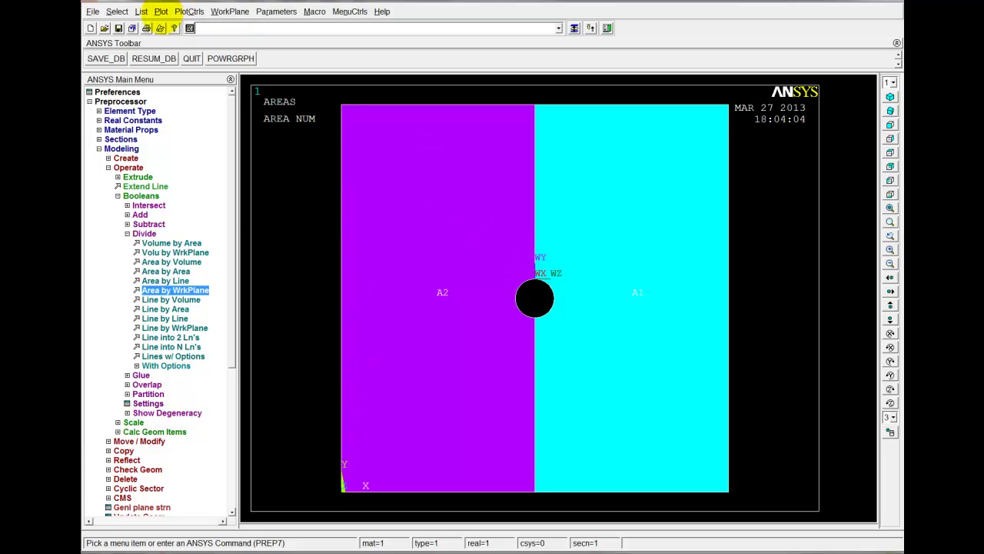
pyautogui.click(161, 11)
pyautogui.click(165, 24)
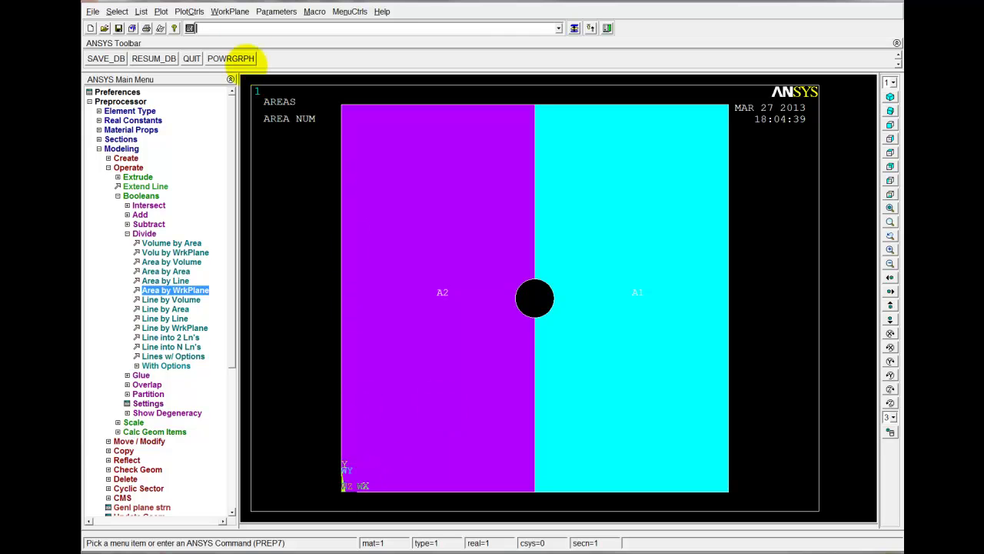
pyautogui.click(230, 12)
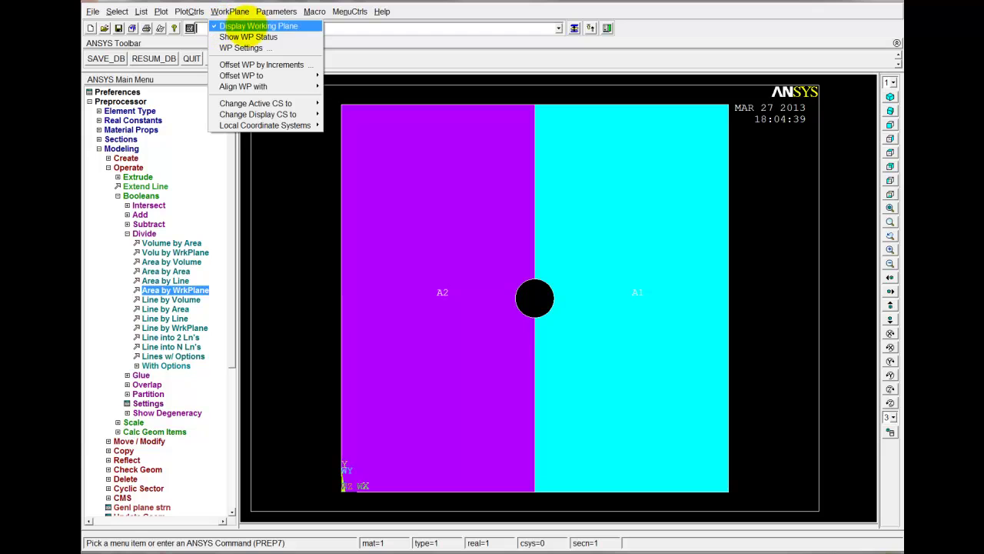
pyautogui.click(247, 26)
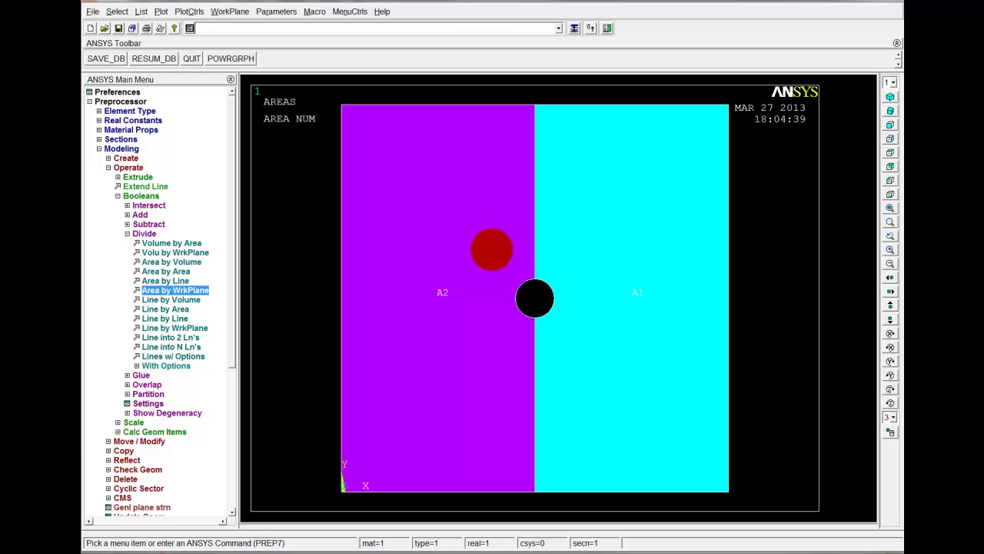
# Delete area A2 of the plate together with its lower-level entities using Area and Below.
pyautogui.click(127, 233)
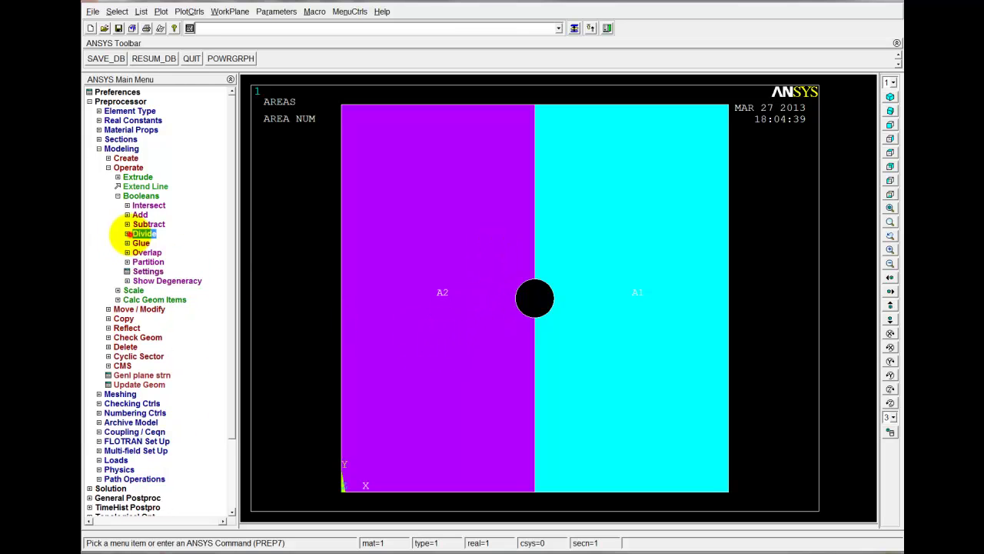
pyautogui.click(118, 195)
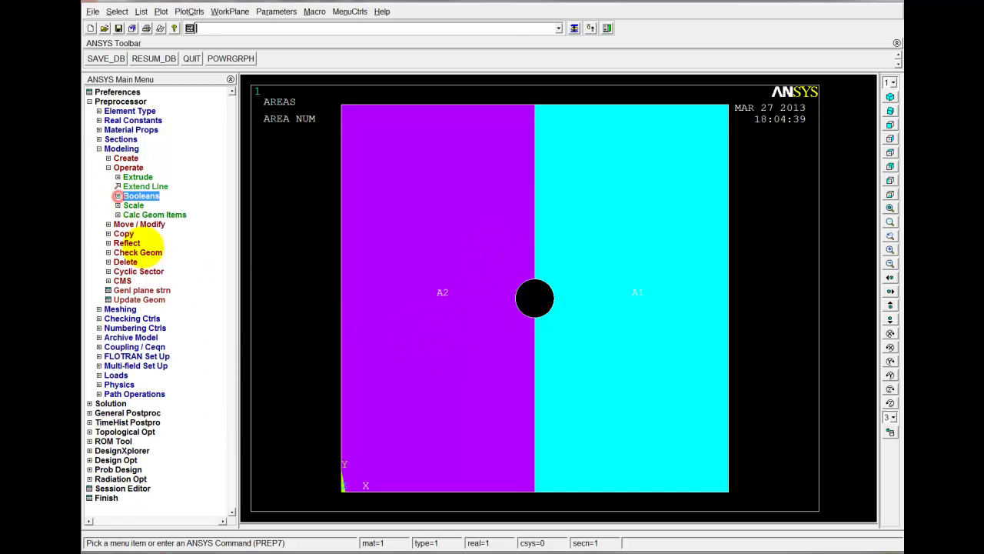
pyautogui.click(108, 168)
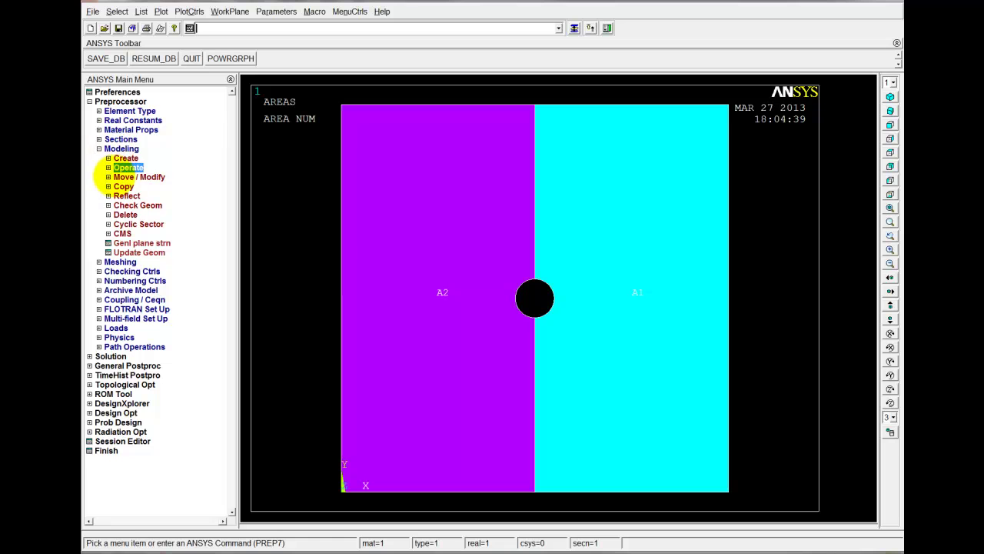
pyautogui.click(115, 215)
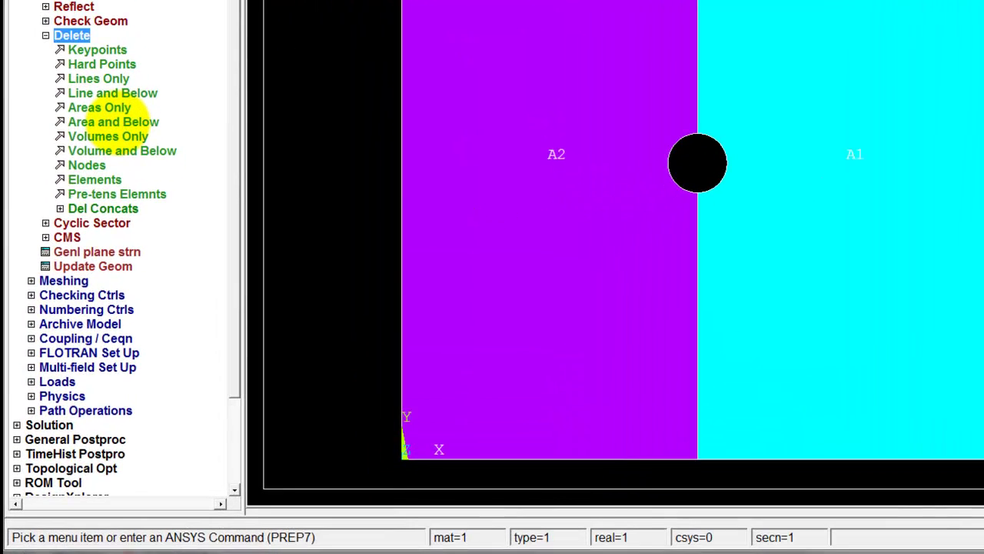
pyautogui.click(155, 272)
pyautogui.moveTo(84, 86); pyautogui.dragTo(139, 162)
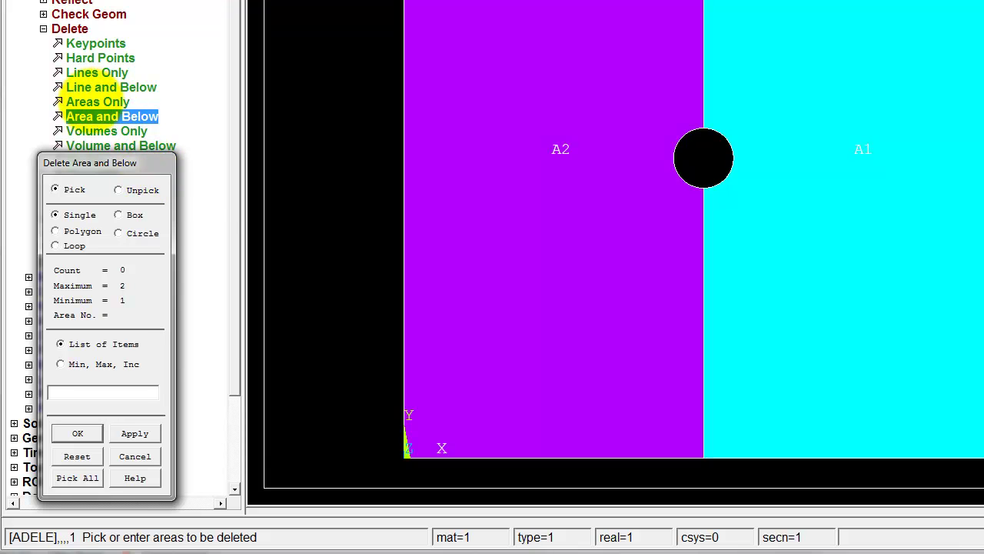
pyautogui.moveTo(527, 213); pyautogui.dragTo(566, 220)
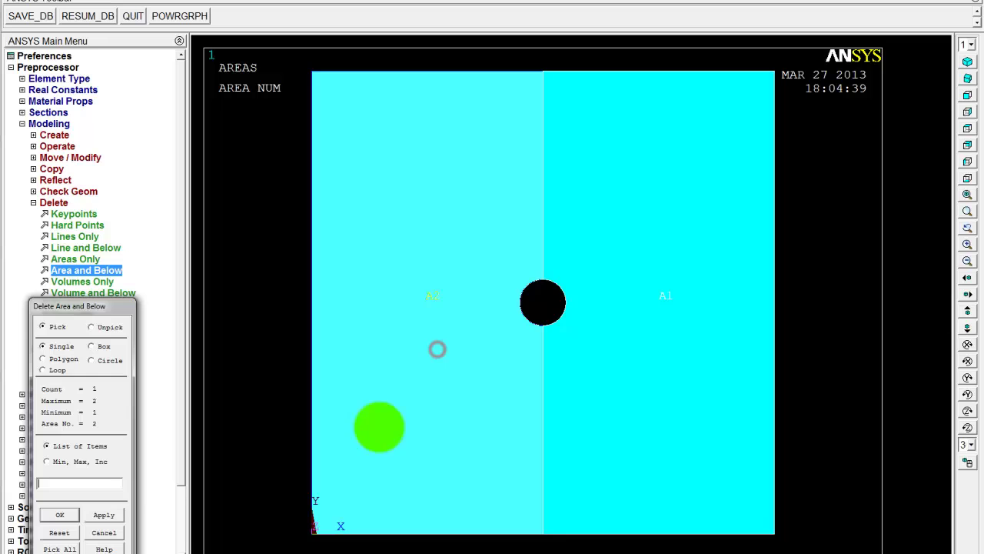
pyautogui.click(60, 515)
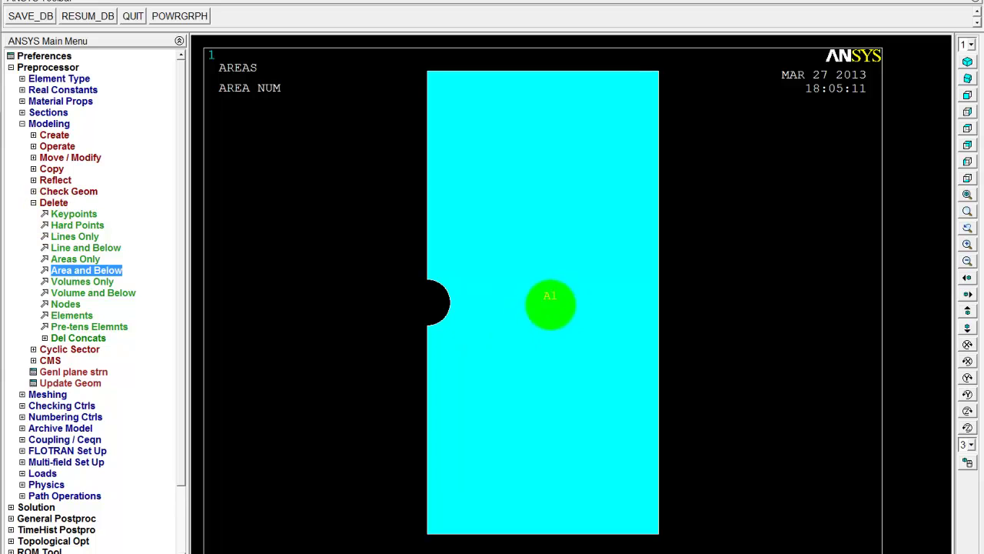
# Turn off area numbers in the plot numbering controls.
pyautogui.click(135, 0)
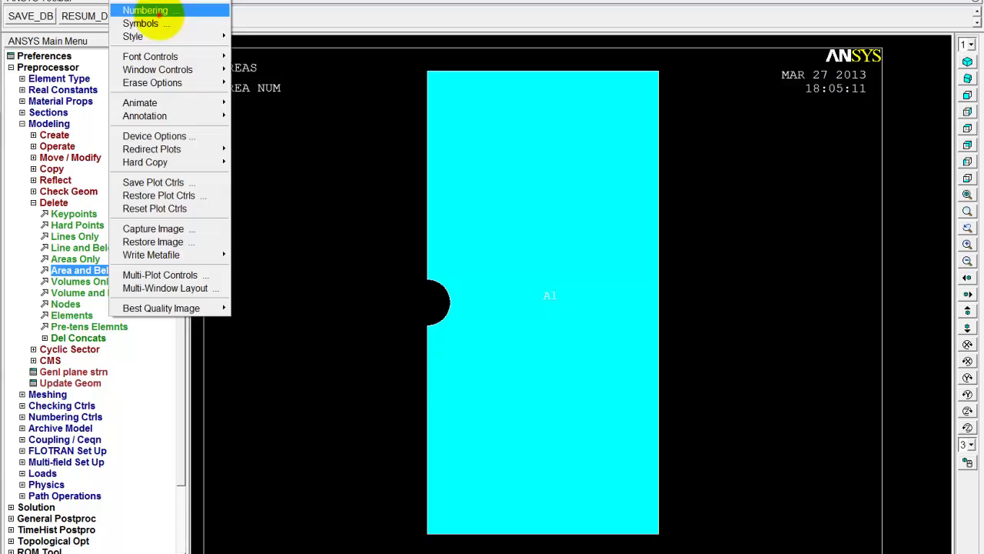
pyautogui.click(154, 12)
pyautogui.click(605, 231)
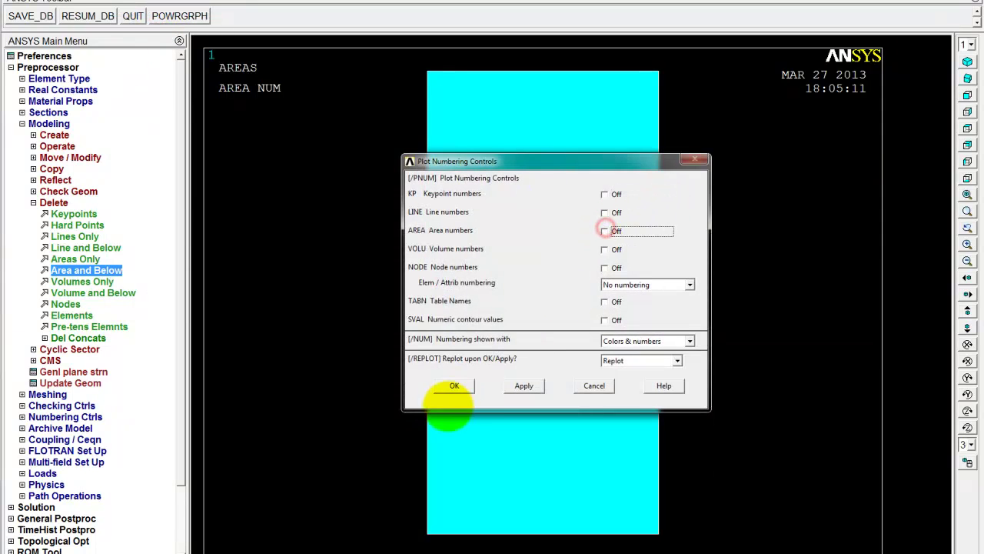
pyautogui.click(454, 385)
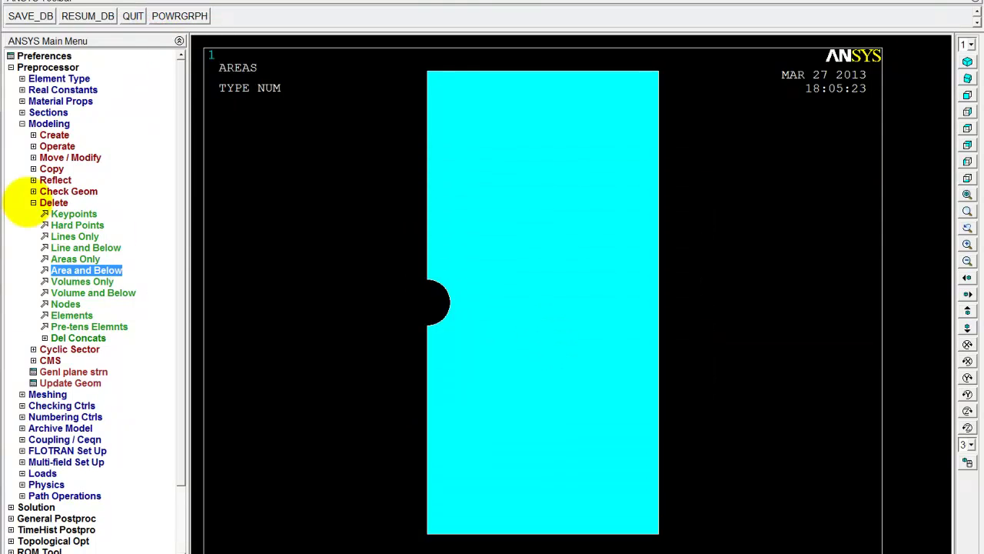
# Reopen the MeshTool and set the element edge length to 0.001 for the remaining half-plate area.
pyautogui.click(46, 202)
pyautogui.click(35, 123)
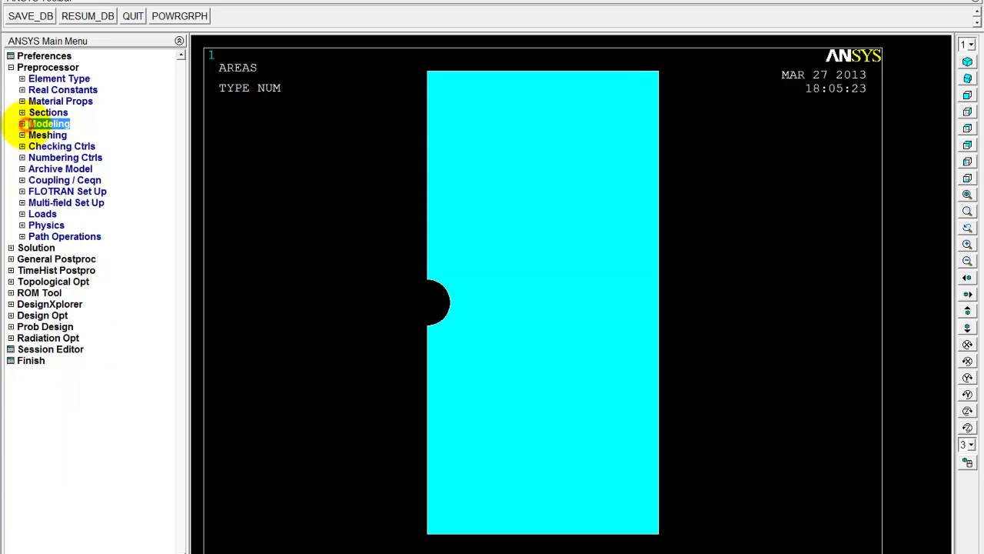
pyautogui.click(47, 135)
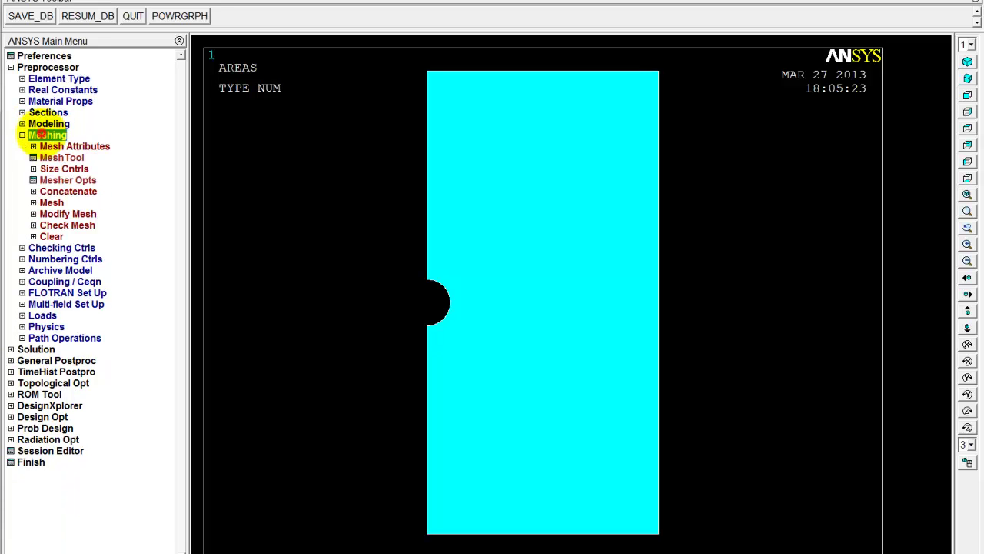
pyautogui.click(69, 157)
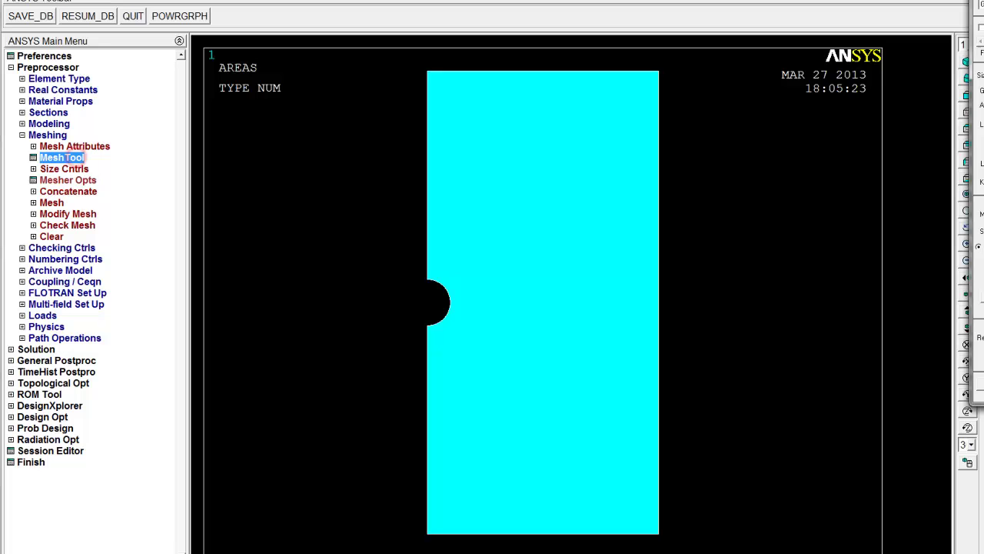
pyautogui.moveTo(977, 45); pyautogui.dragTo(861, 31)
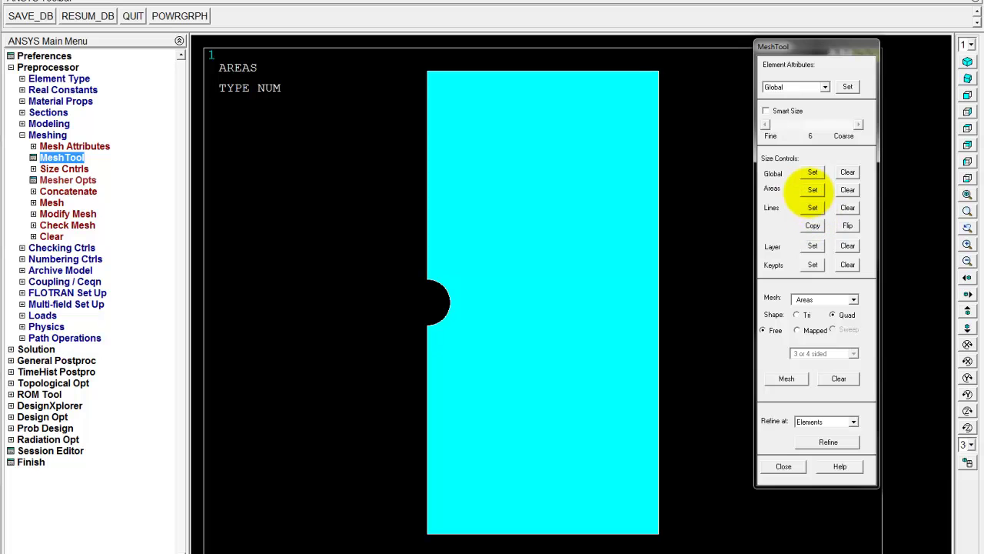
pyautogui.click(813, 189)
pyautogui.click(593, 288)
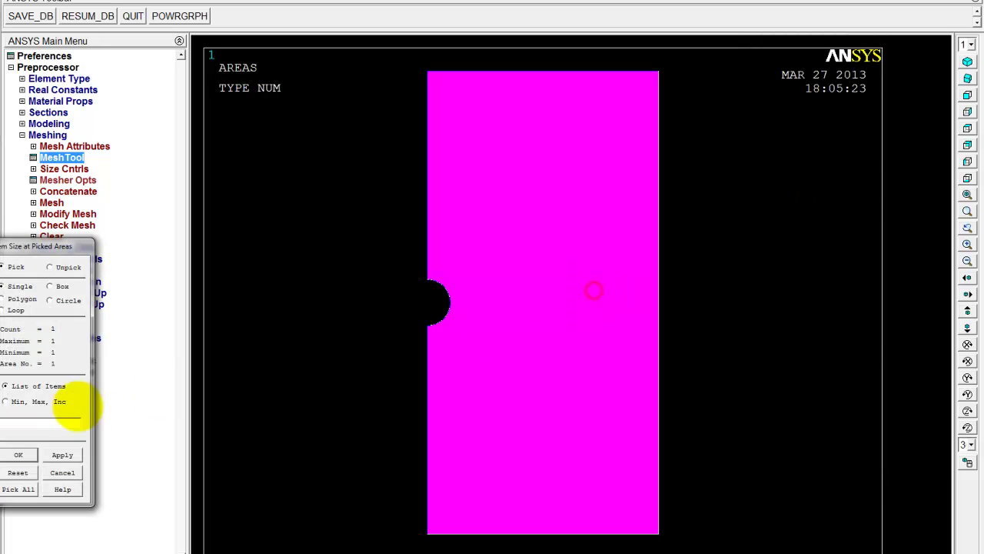
pyautogui.click(19, 454)
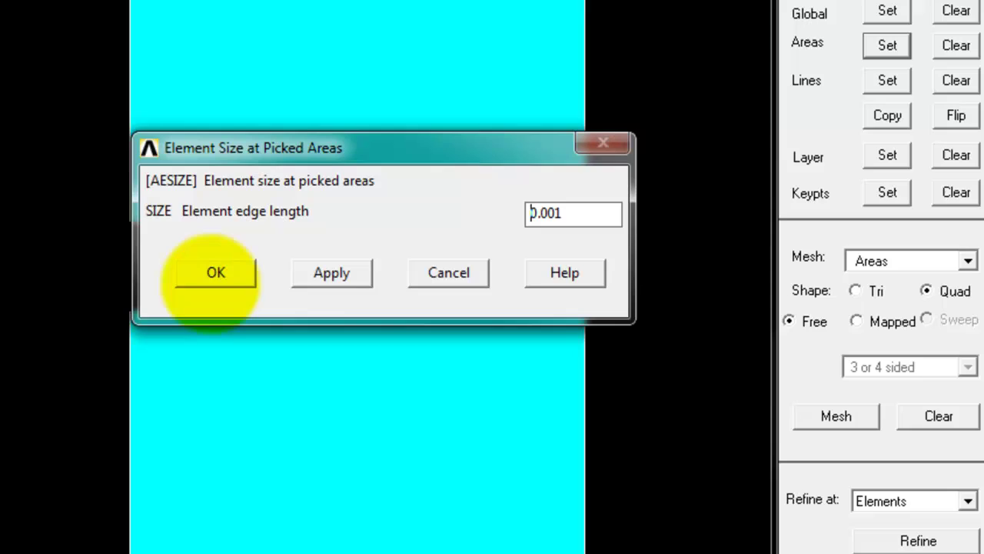
pyautogui.click(215, 272)
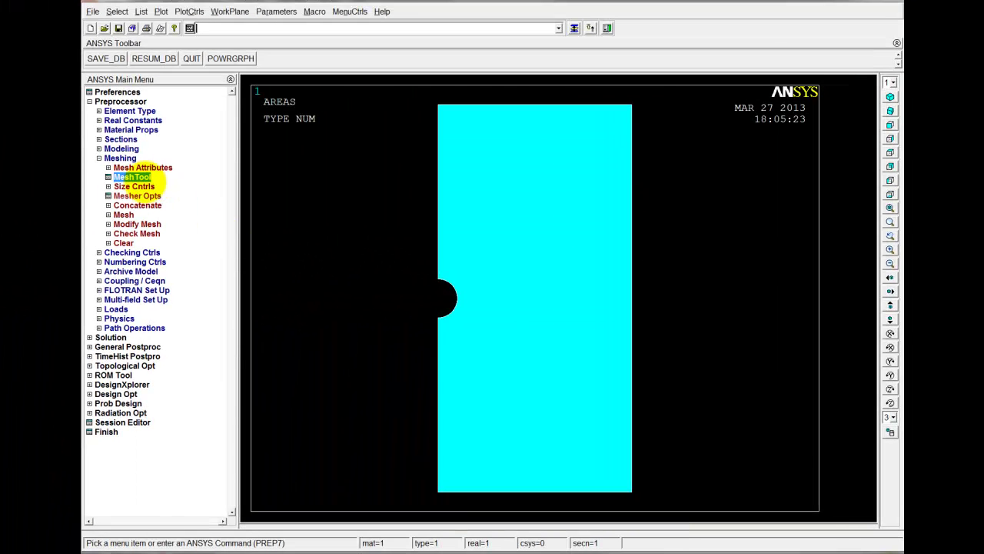
# Mesh the half-plate area with free quad elements using the MeshTool.
pyautogui.click(136, 178)
pyautogui.click(738, 362)
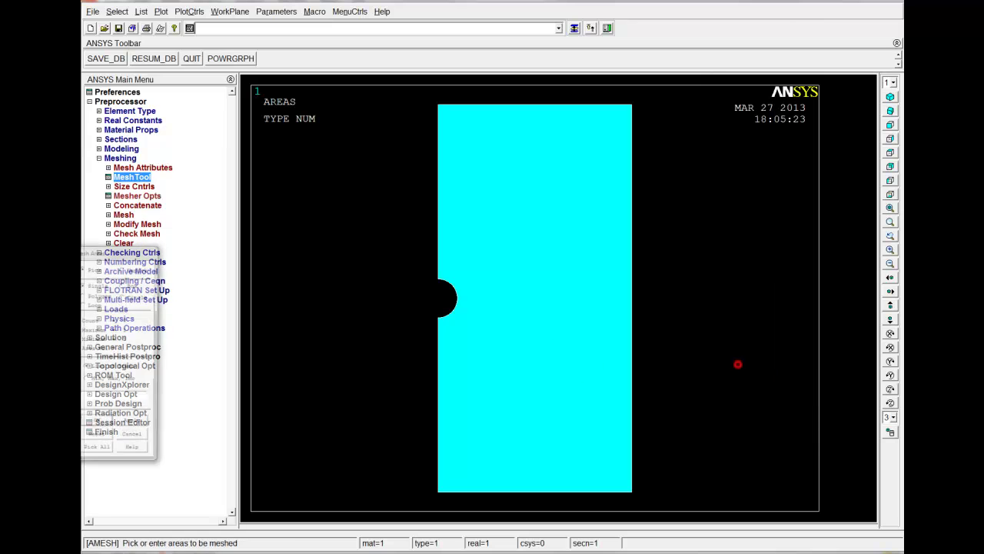
pyautogui.click(461, 356)
pyautogui.click(97, 426)
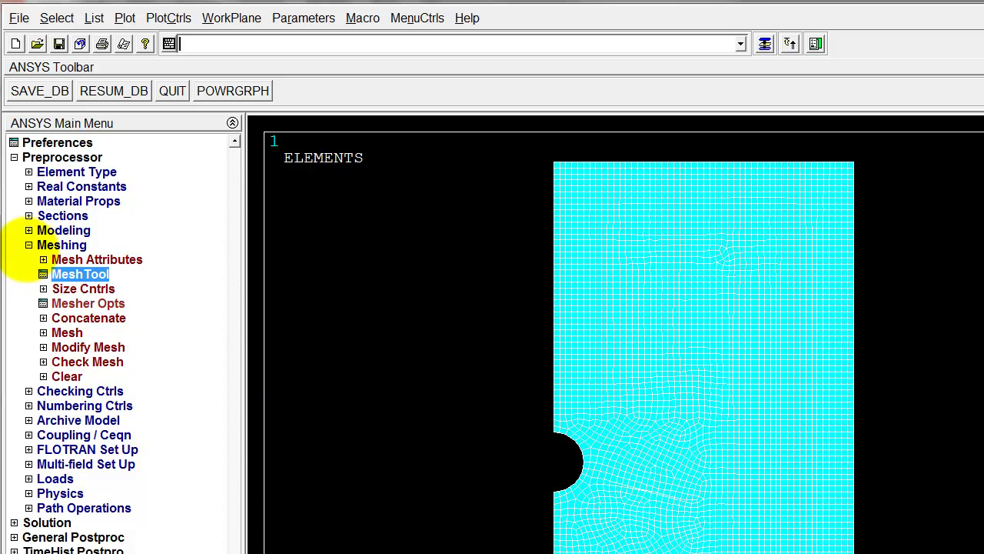
# Apply a structural displacement constraint in the X direction on the two symmetry-edge lines above and below the half hole.
pyautogui.click(29, 245)
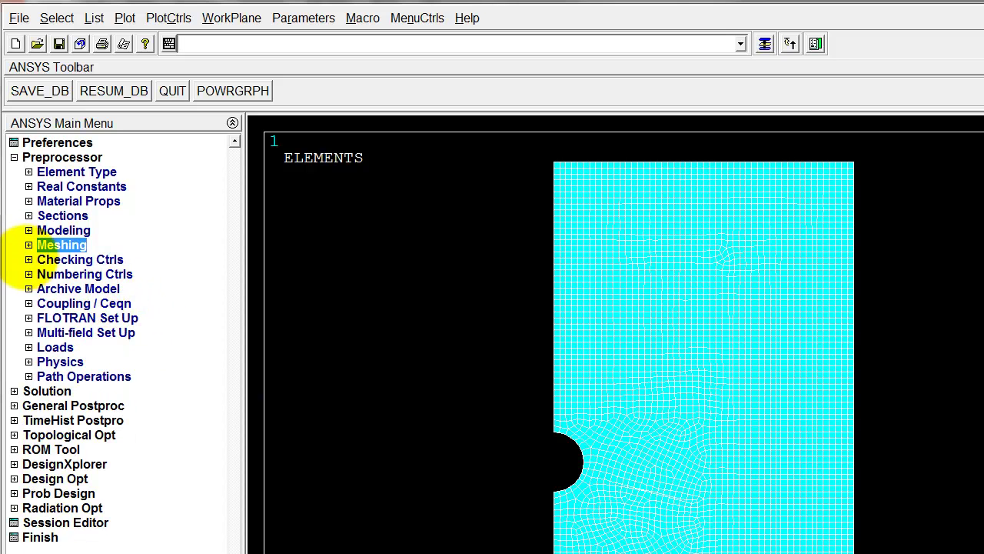
pyautogui.click(29, 346)
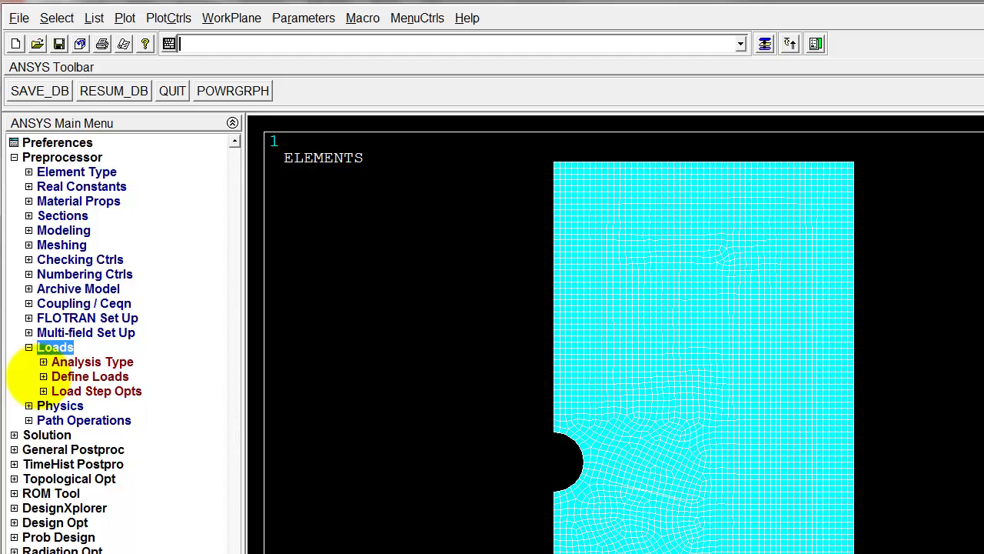
pyautogui.click(44, 376)
pyautogui.click(58, 405)
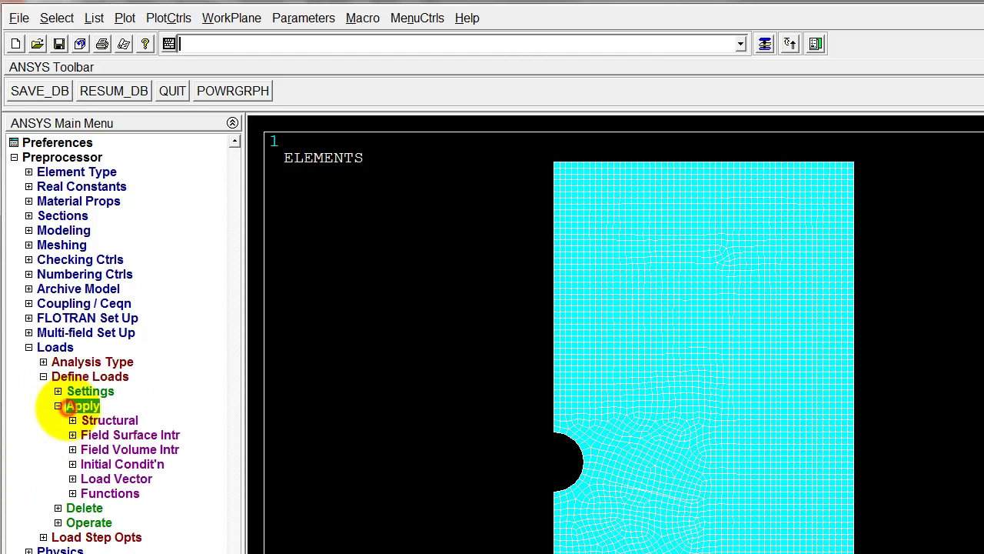
pyautogui.click(109, 420)
pyautogui.click(115, 434)
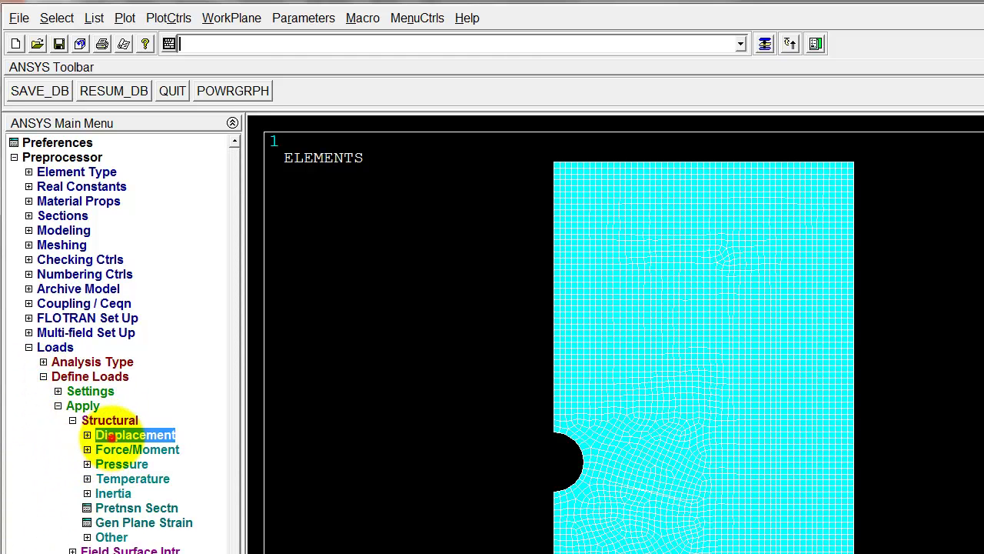
pyautogui.click(115, 449)
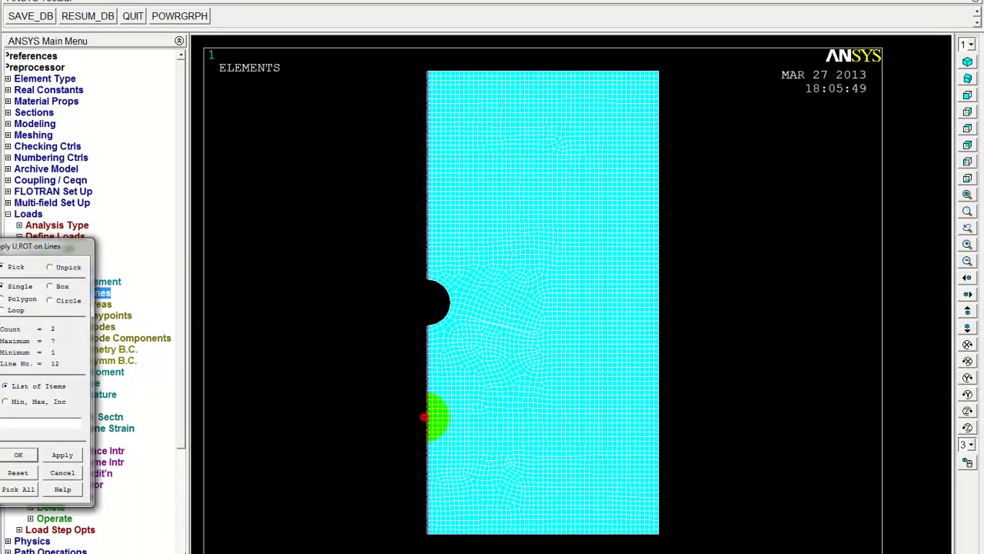
pyautogui.click(18, 455)
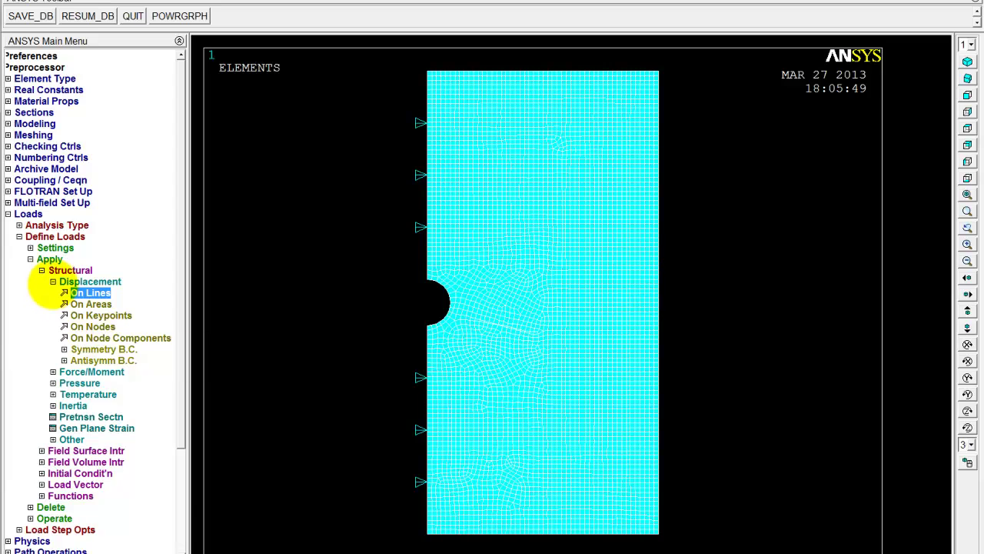
# Couple the UX degrees of freedom of all nodes along the plate's outer vertical edge, using set reference number 99.
pyautogui.click(53, 281)
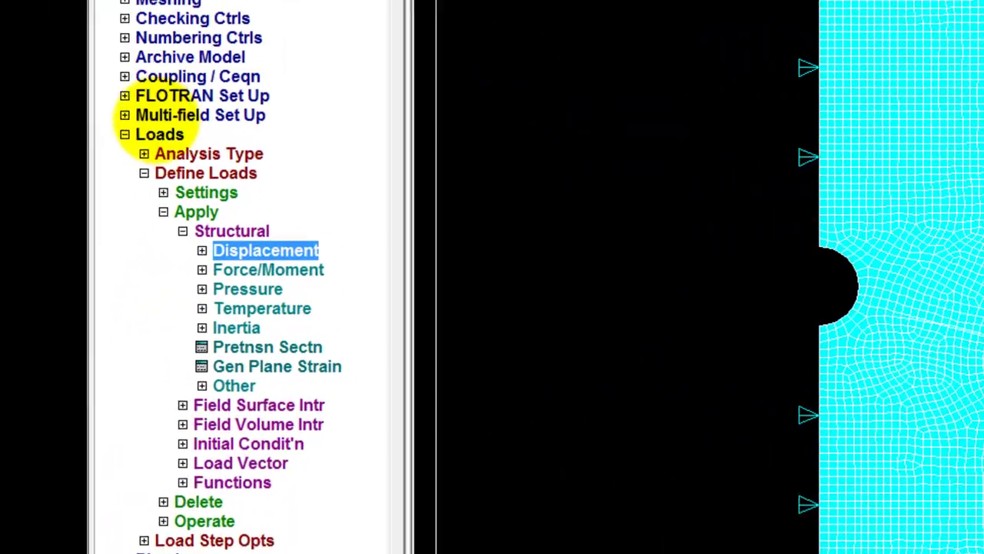
pyautogui.click(16, 180)
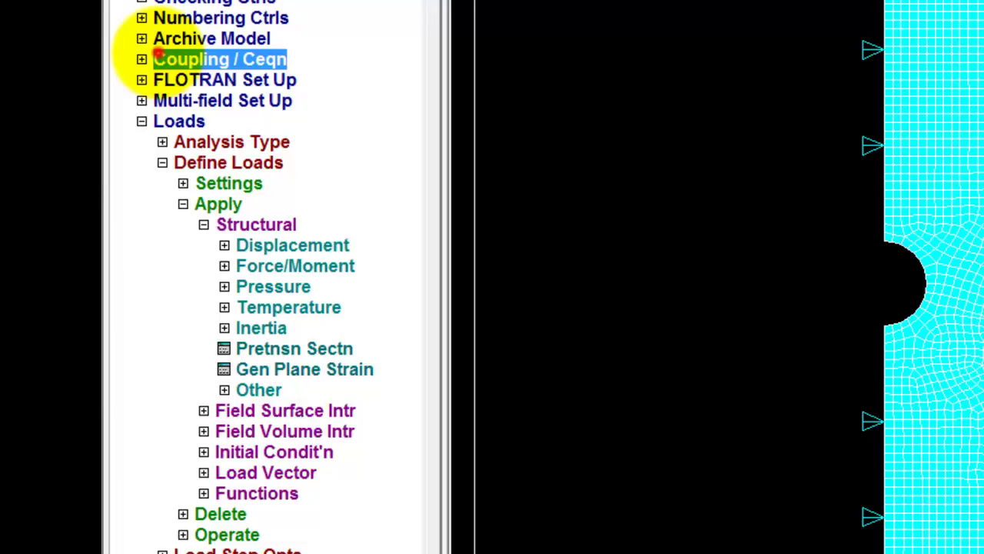
pyautogui.click(219, 80)
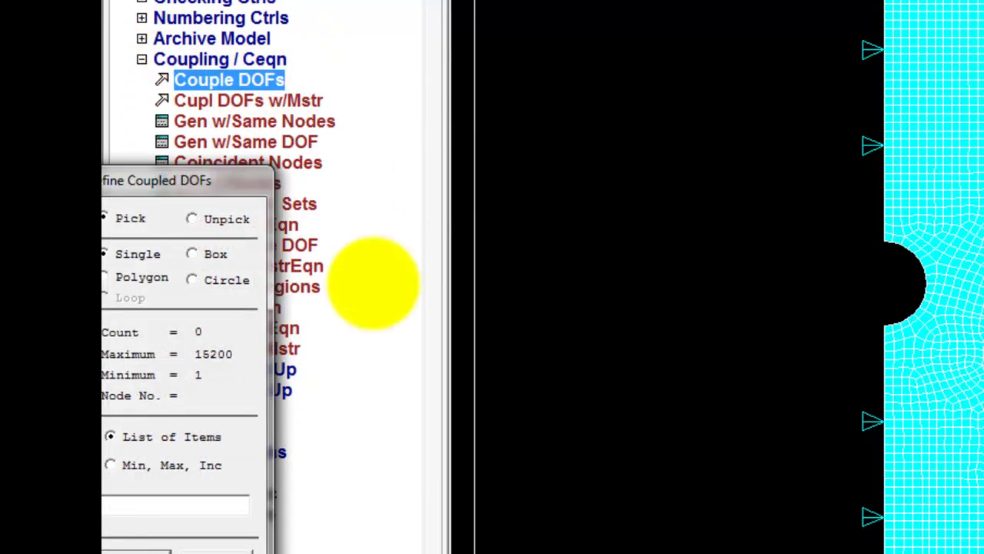
pyautogui.click(191, 253)
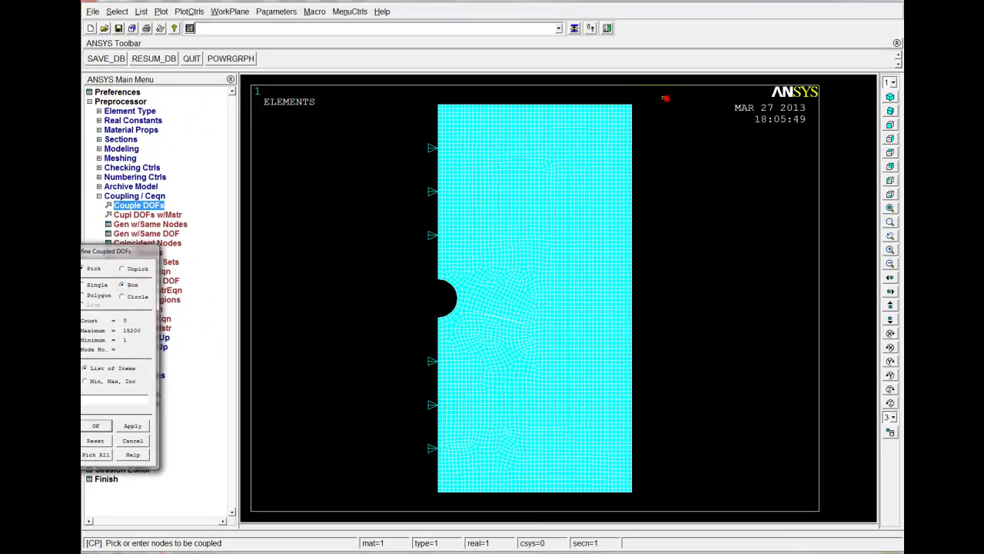
pyautogui.moveTo(666, 98); pyautogui.dragTo(622, 483)
pyautogui.click(94, 426)
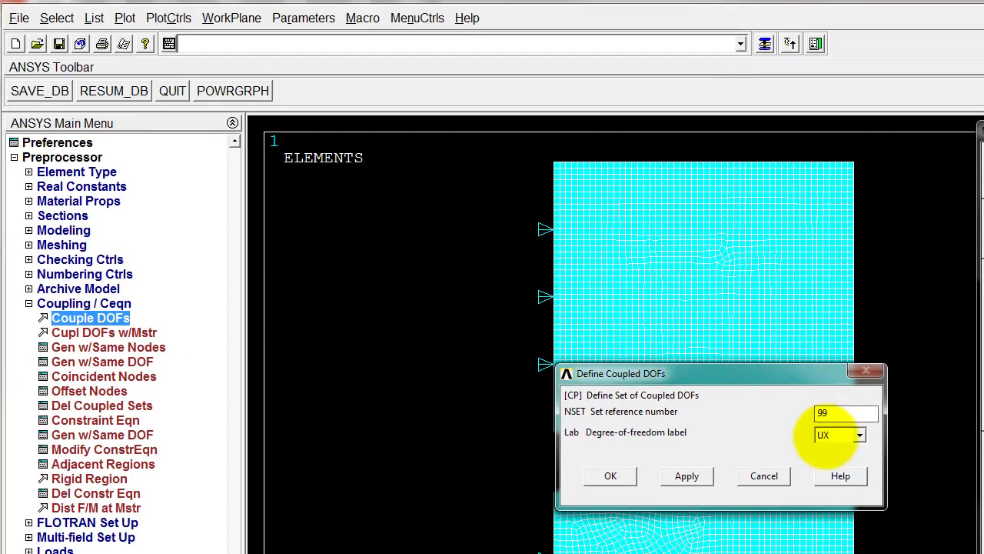
pyautogui.click(839, 435)
pyautogui.click(832, 448)
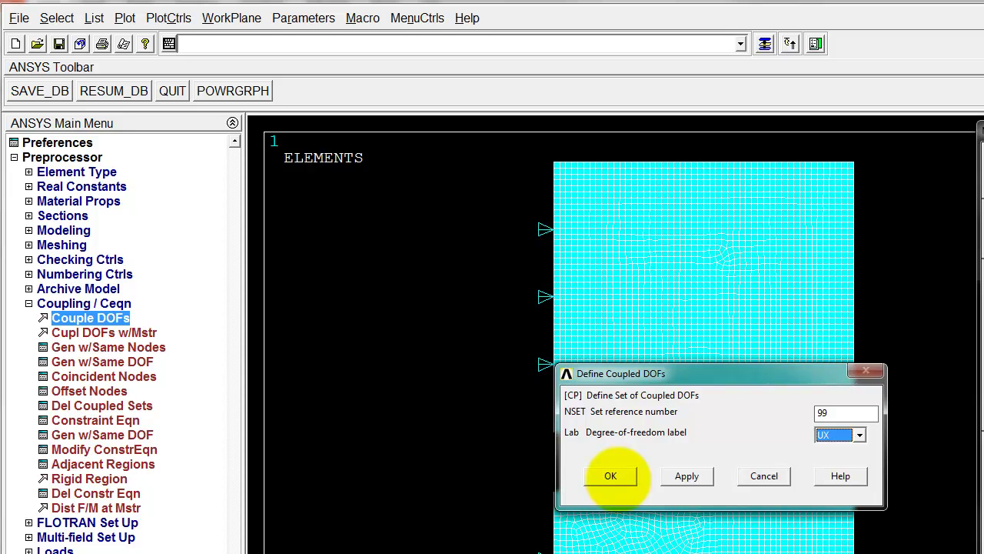
pyautogui.click(610, 475)
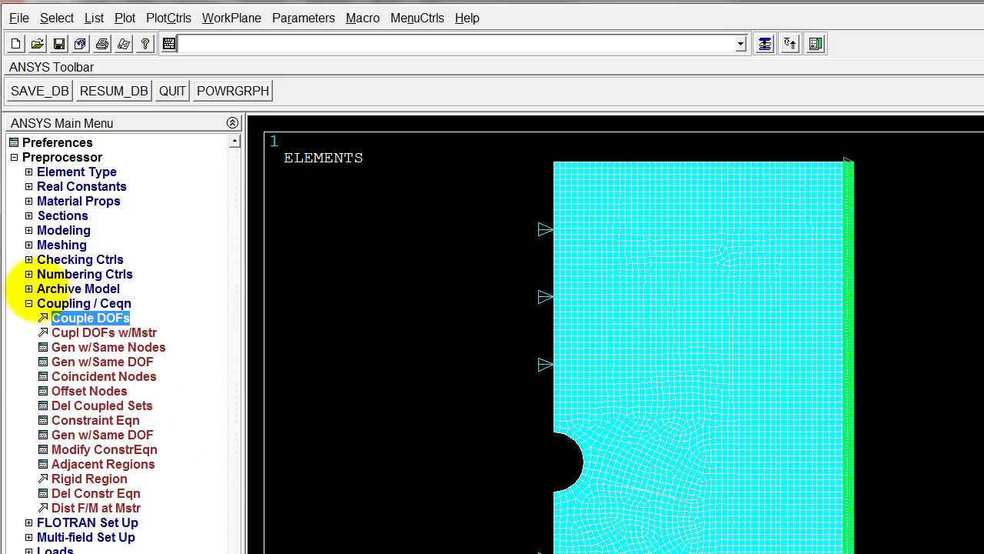
# Apply a constant FX force of 1000 to the node at mid-height of the coupled outer edge.
pyautogui.click(29, 303)
pyautogui.click(28, 347)
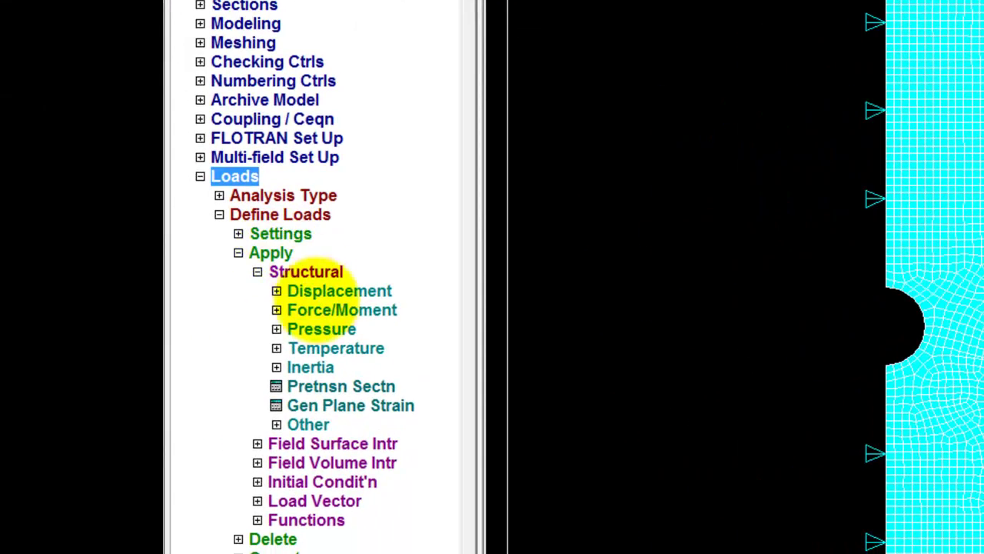
pyautogui.click(326, 310)
pyautogui.click(327, 350)
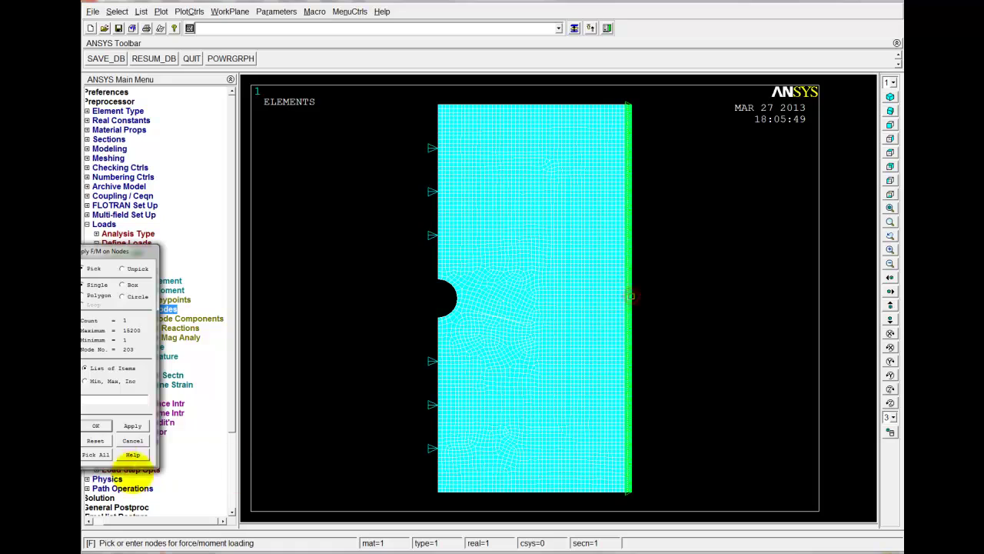
pyautogui.click(96, 425)
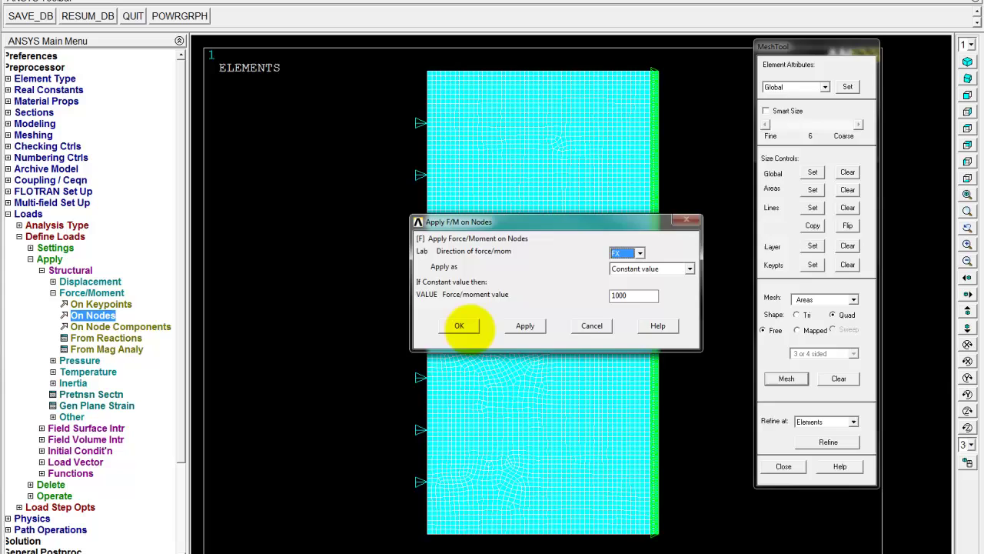
pyautogui.click(460, 326)
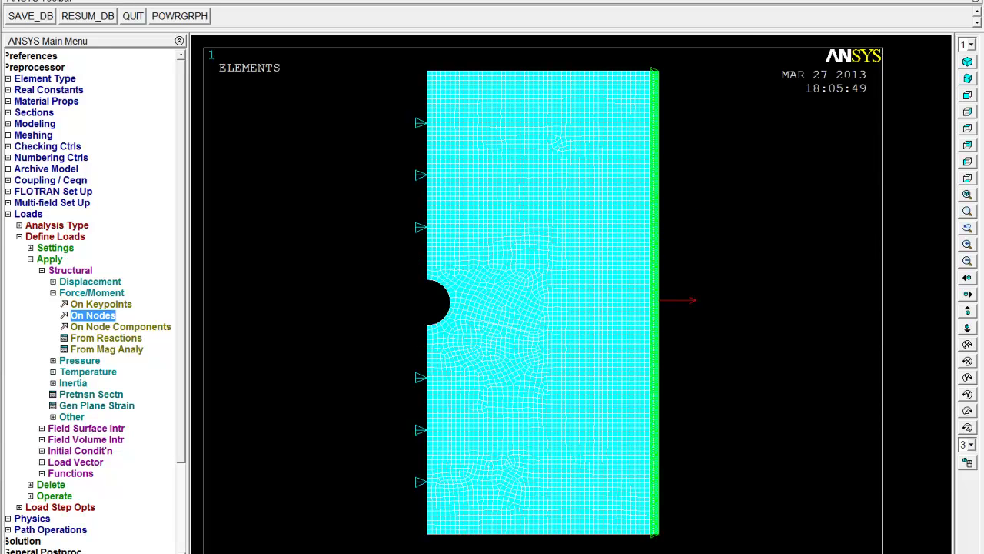
pyautogui.click(627, 280)
pyautogui.moveTo(443, 274)
pyautogui.mouseDown()
pyautogui.moveTo(609, 296)
pyautogui.moveTo(579, 317)
pyautogui.moveTo(577, 173)
pyautogui.moveTo(584, 287)
pyautogui.moveTo(516, 258)
pyautogui.mouseUp()
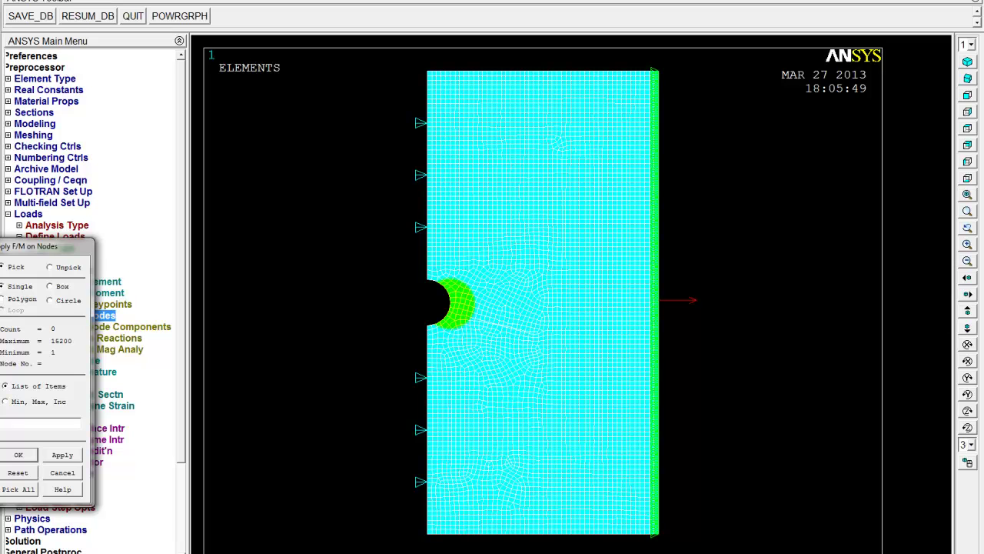
pyautogui.click(18, 454)
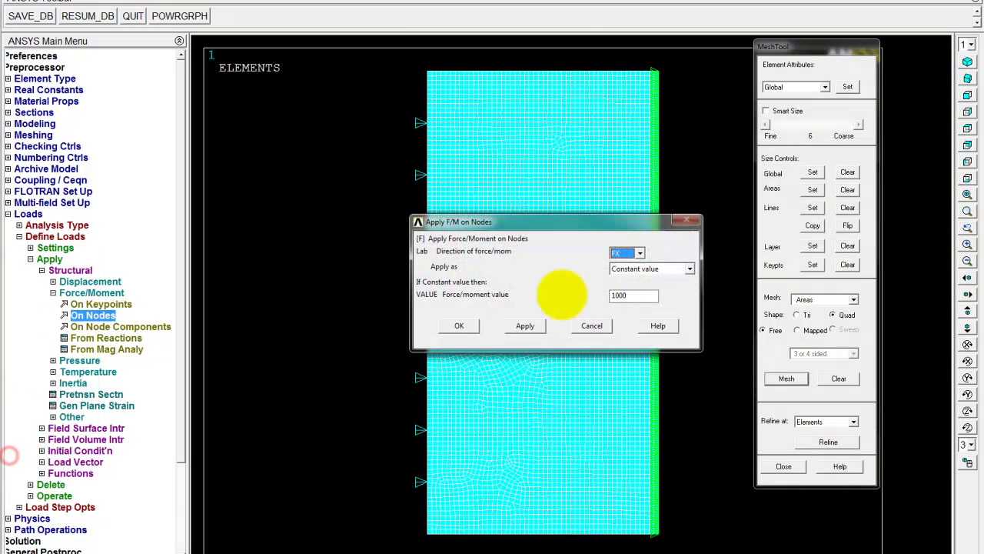
pyautogui.click(592, 326)
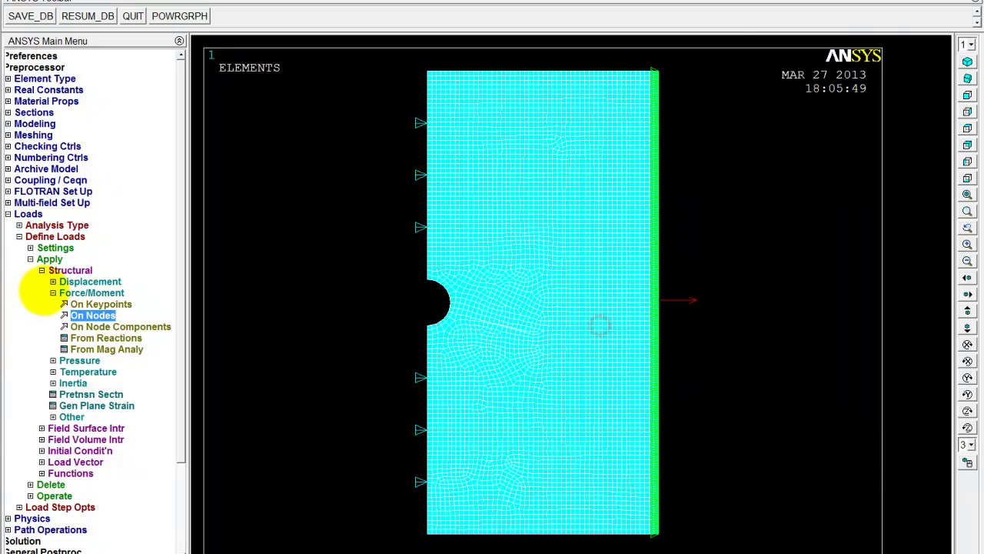
# Apply a UY displacement constraint to the node on the half hole's edge at mid-height.
pyautogui.click(52, 293)
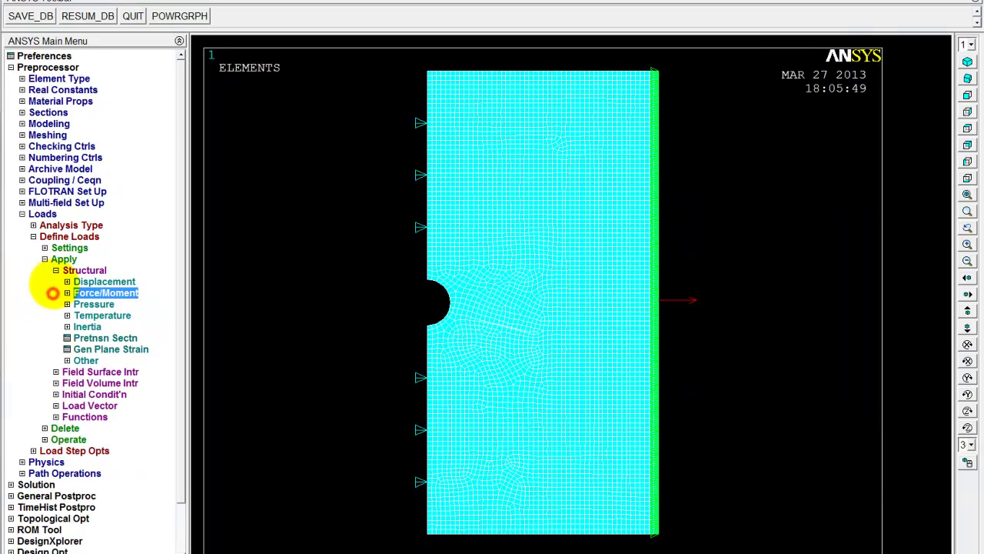
pyautogui.click(64, 281)
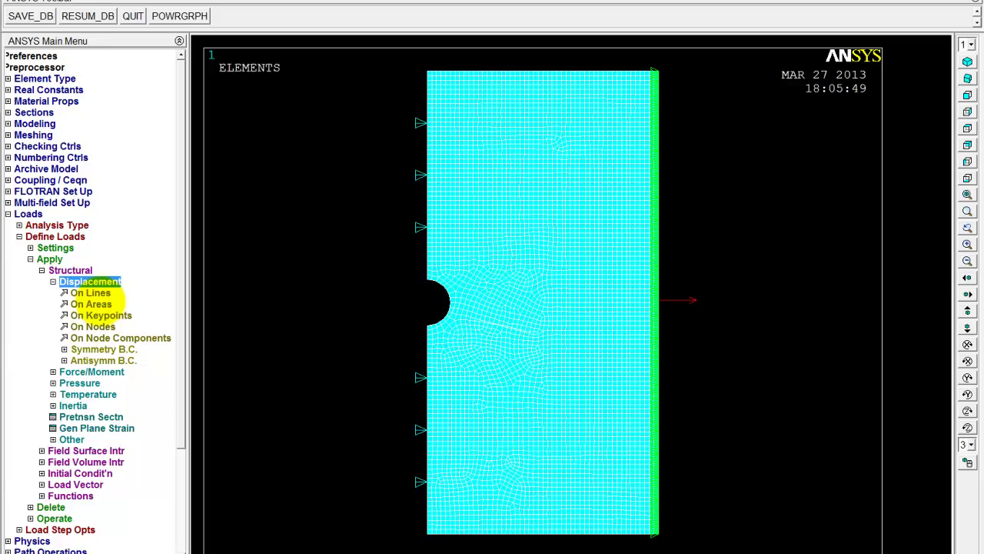
pyautogui.click(93, 326)
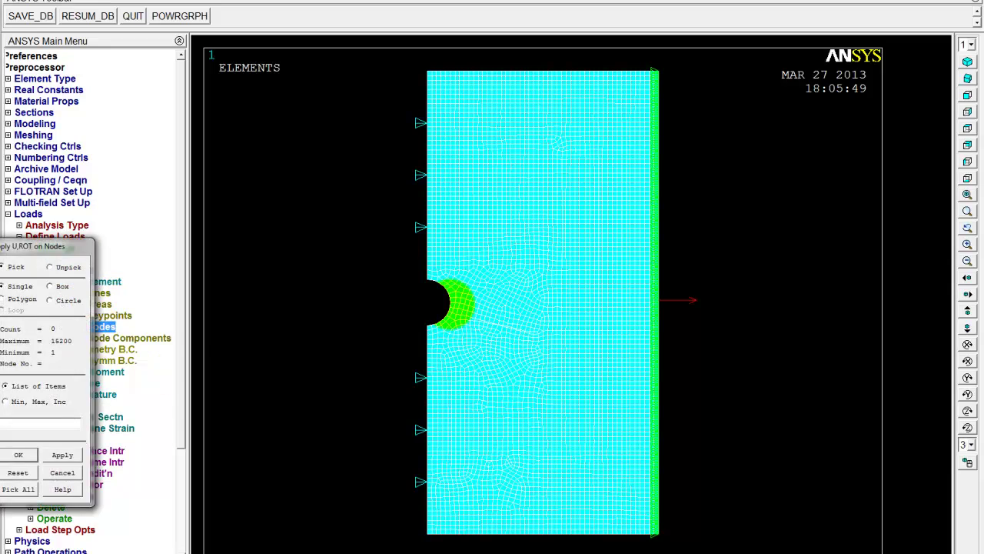
pyautogui.click(455, 304)
pyautogui.click(18, 454)
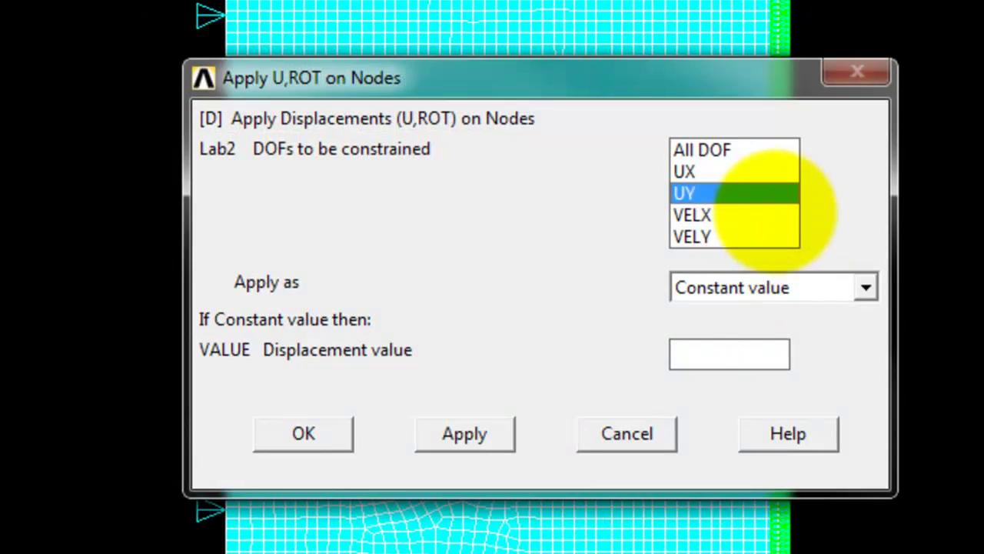
pyautogui.click(314, 432)
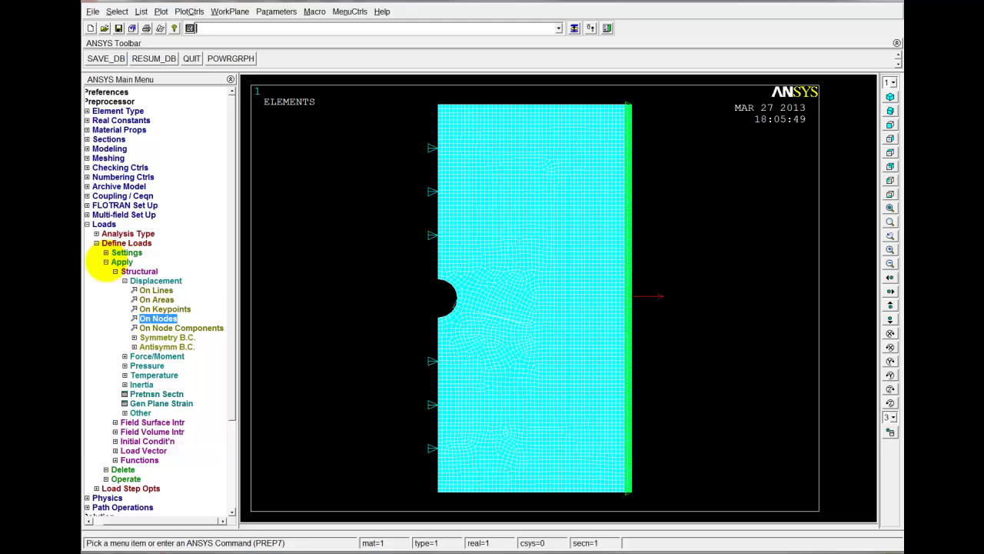
# Solve the current load step and close the status listing and completion note.
pyautogui.click(105, 261)
pyautogui.click(108, 243)
pyautogui.click(98, 224)
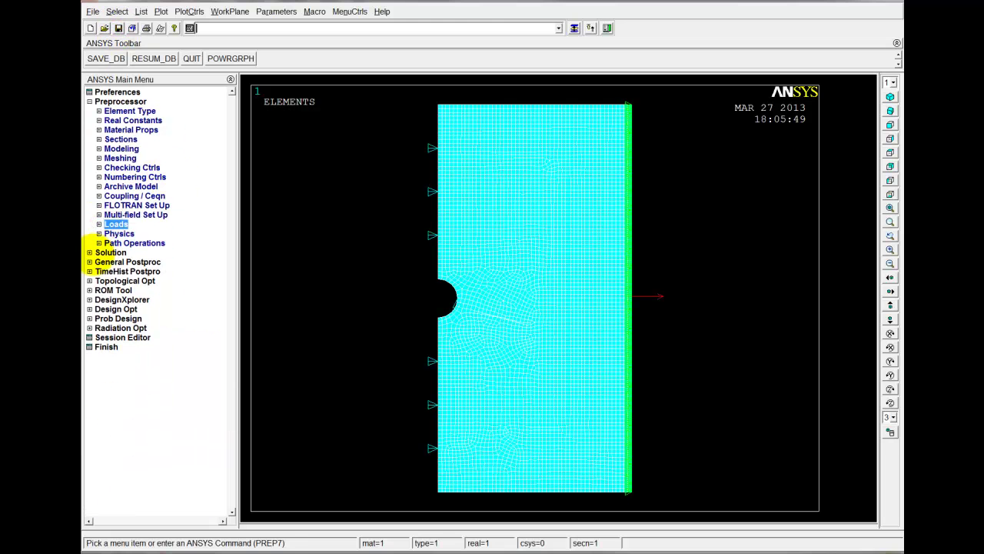
pyautogui.click(100, 253)
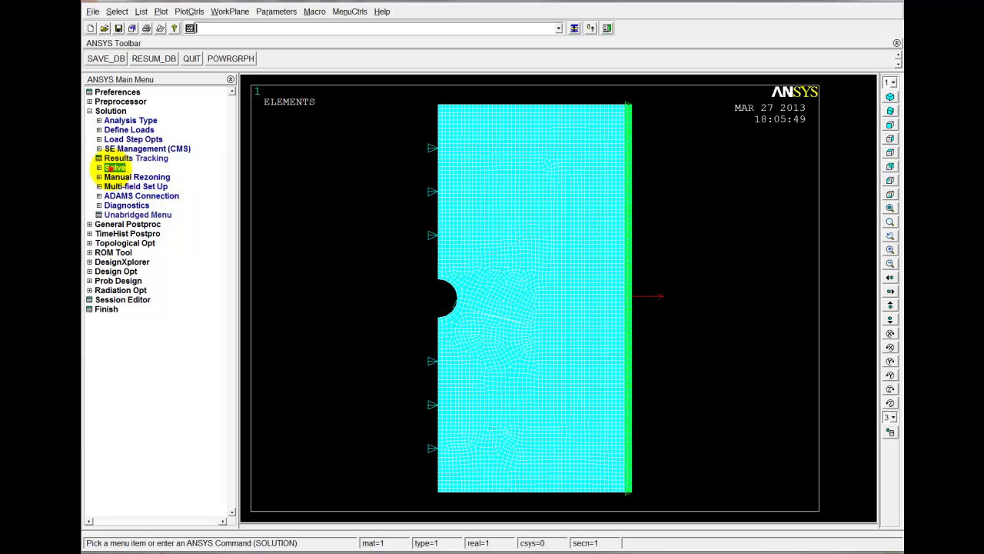
pyautogui.click(114, 167)
pyautogui.click(130, 177)
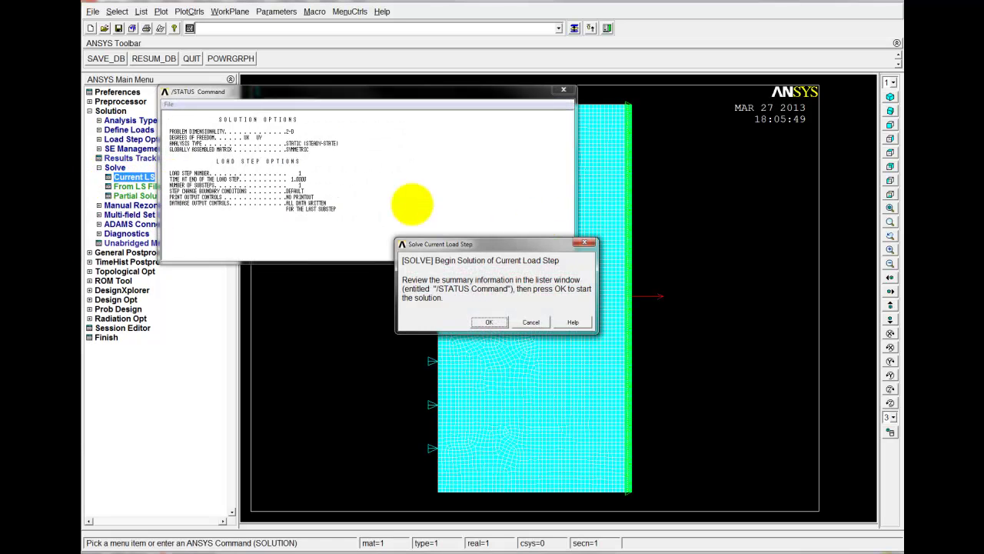
pyautogui.click(398, 187)
pyautogui.click(563, 90)
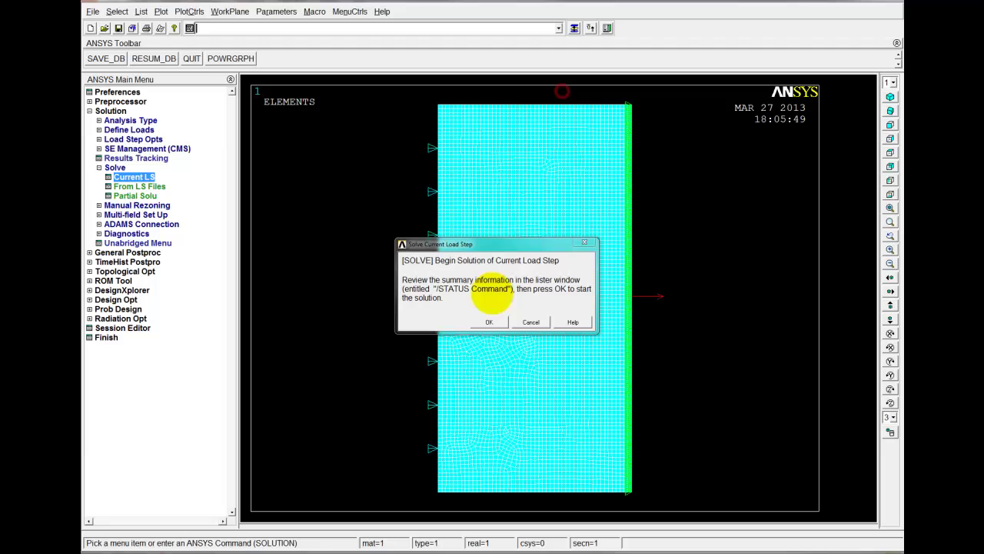
pyautogui.click(489, 322)
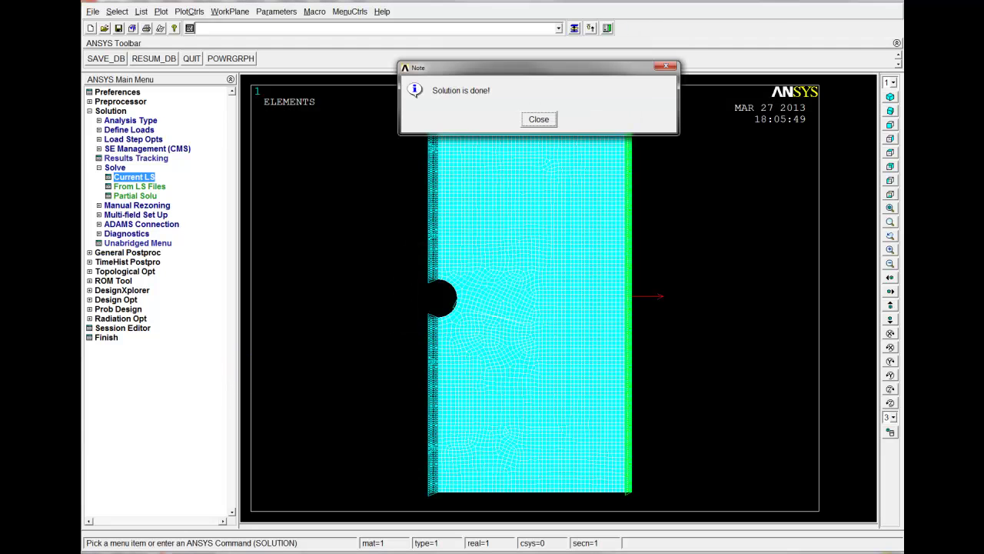
pyautogui.click(540, 117)
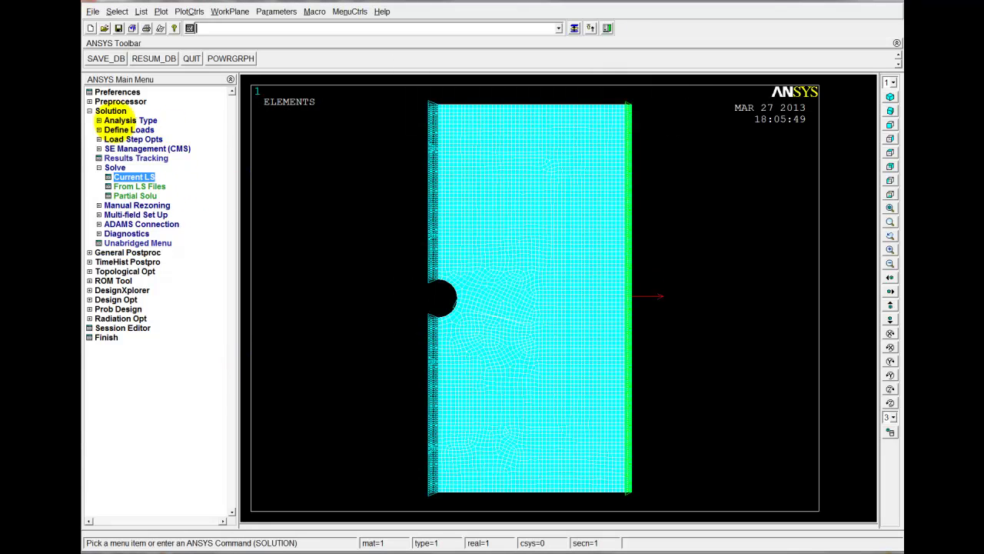
# Plot the deformed shape together with the undeformed edge in the general postprocessor.
pyautogui.click(89, 111)
pyautogui.click(90, 120)
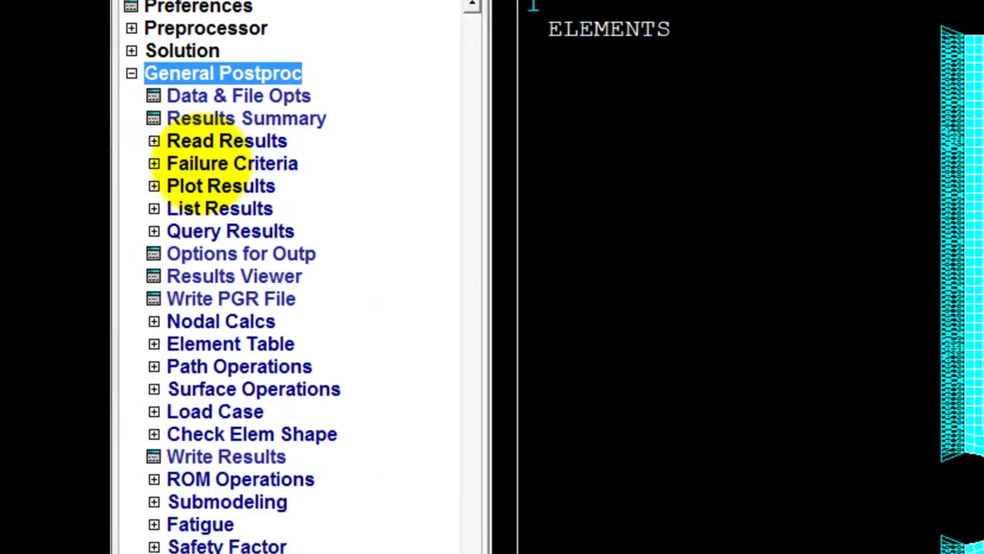
pyautogui.click(107, 170)
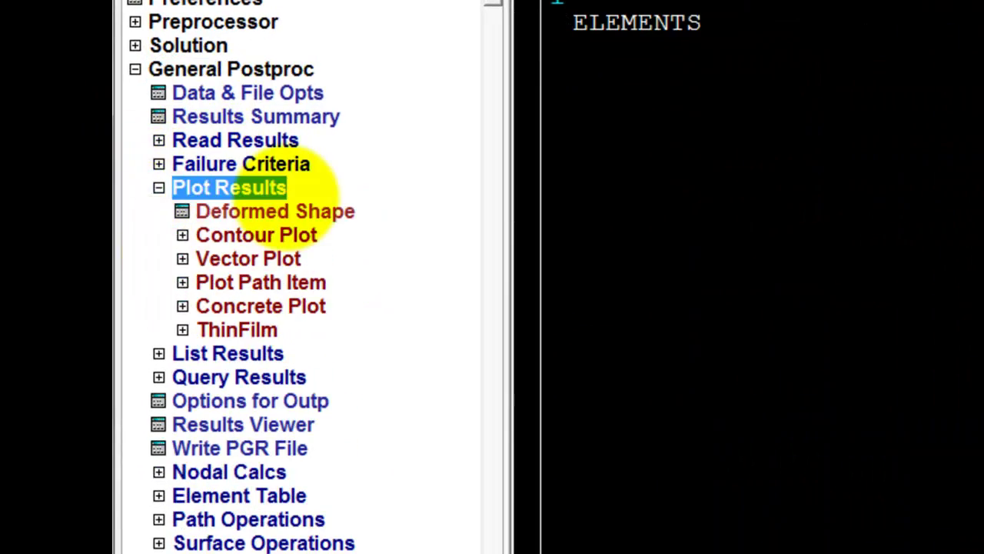
pyautogui.click(277, 210)
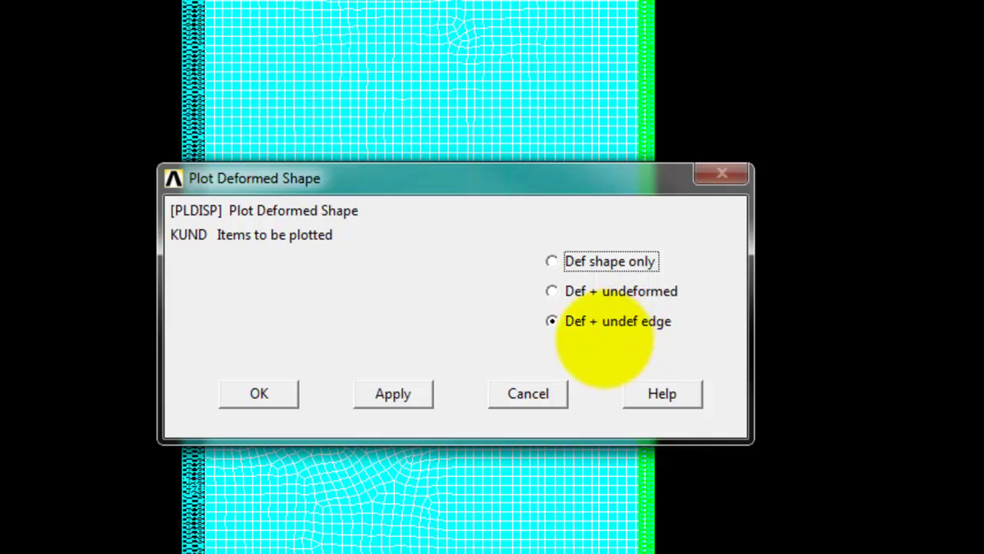
pyautogui.click(262, 392)
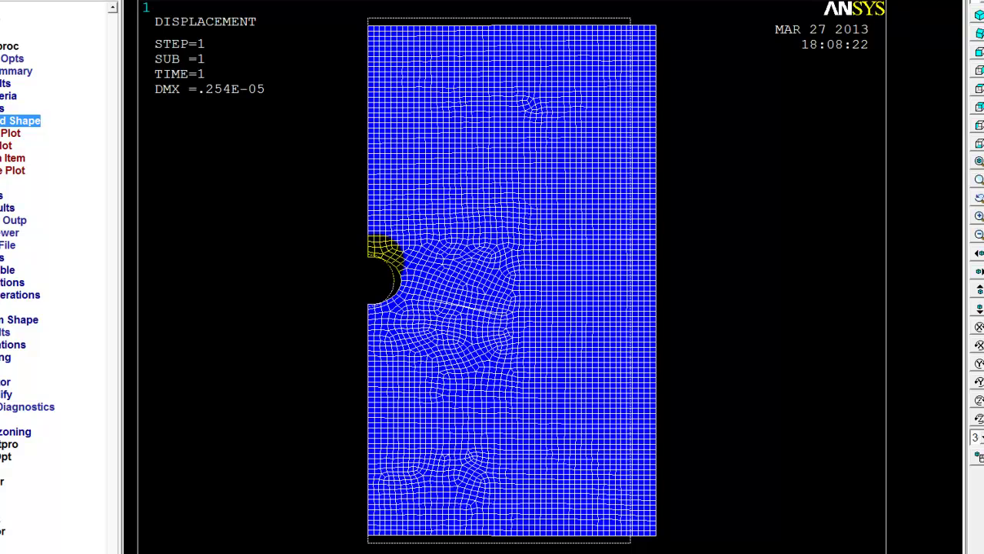
# Plot the nodal solution contour of the X-component of stress on the deformed shape only.
pyautogui.click(10, 133)
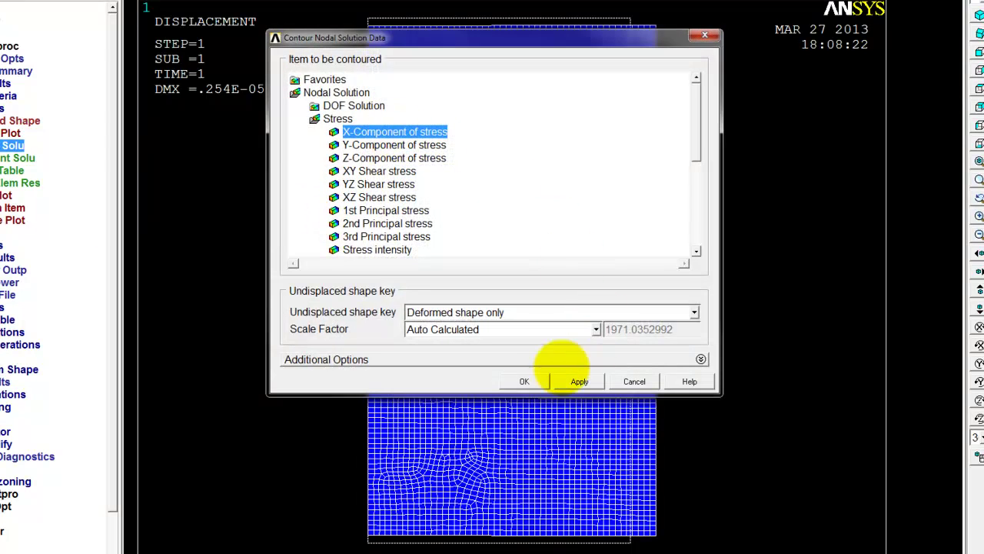
pyautogui.click(538, 380)
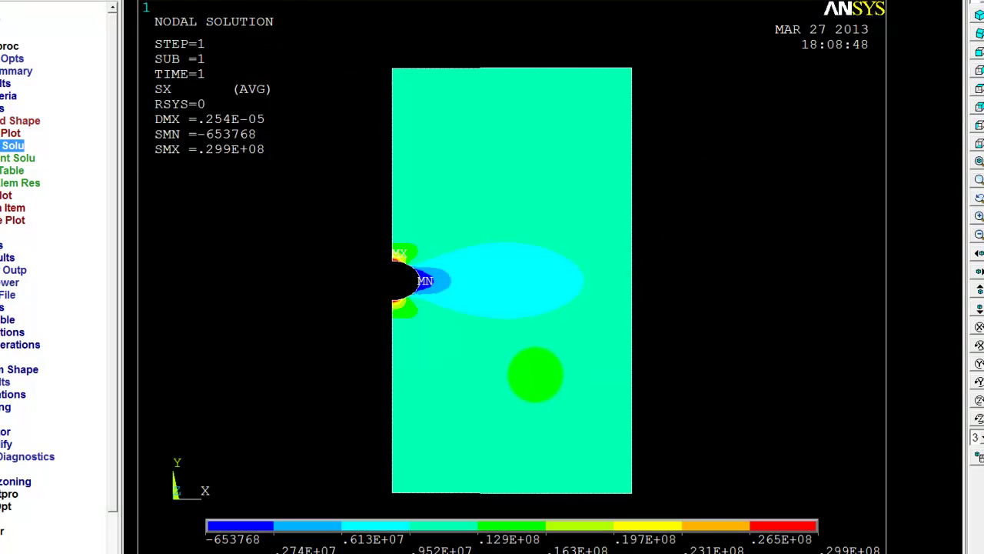